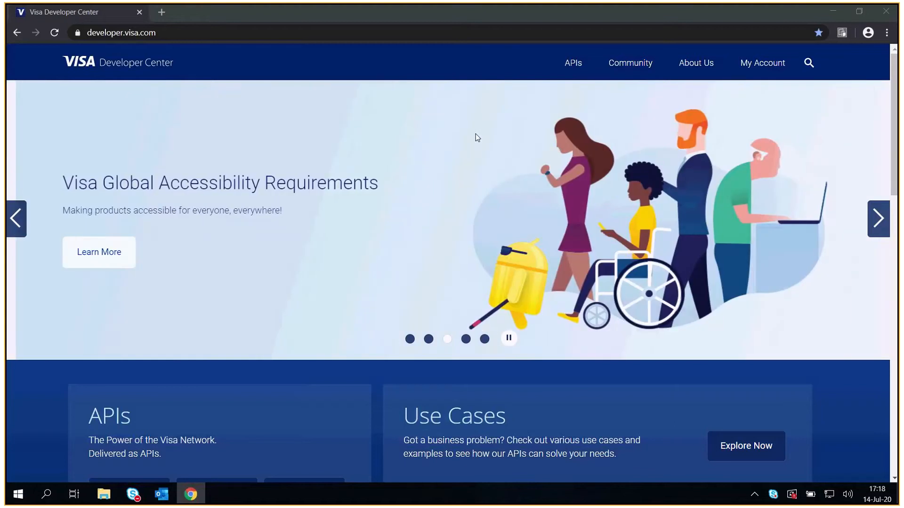
Browse all available APIs and filter them by the Data and Analytics category.
click(581, 66)
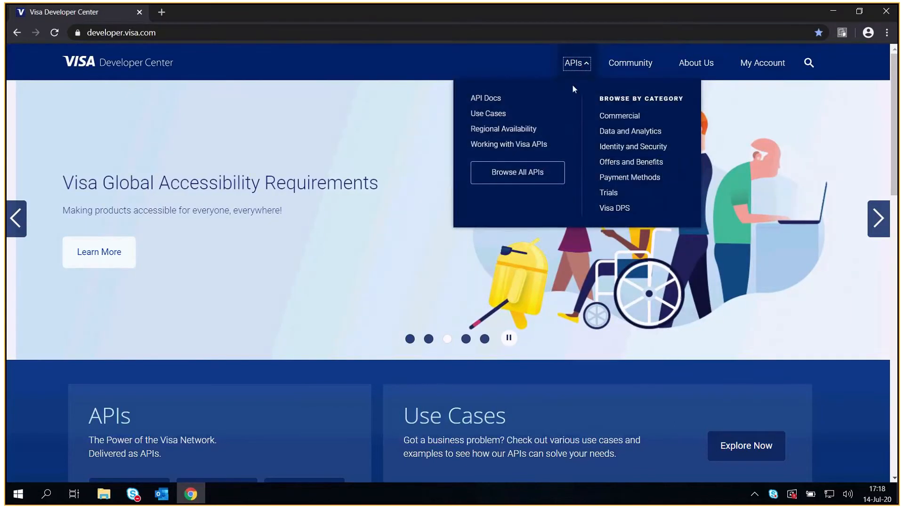
click(540, 171)
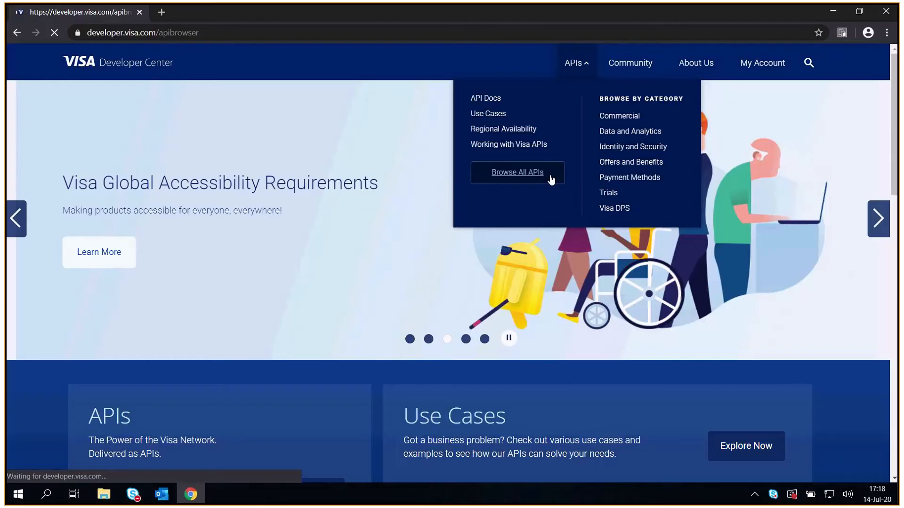
scroll(323, 279, down, 1)
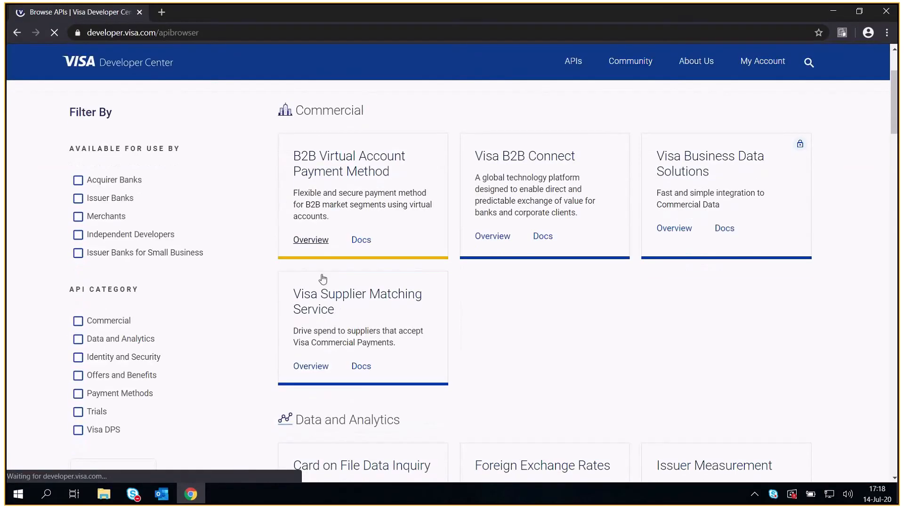
click(140, 342)
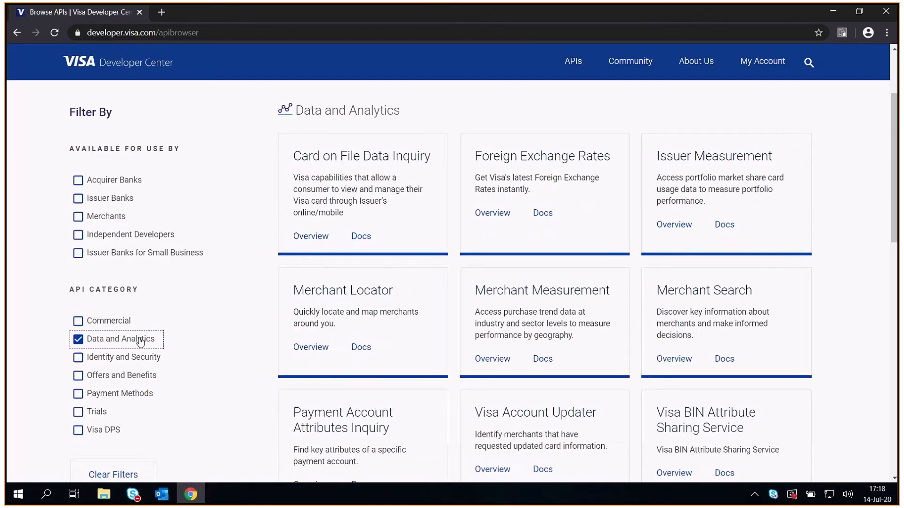
Open the overview page of the Visa BIN Attribute Sharing Service from the filtered API list.
scroll(308, 373, down, 1)
scroll(308, 372, down, 2)
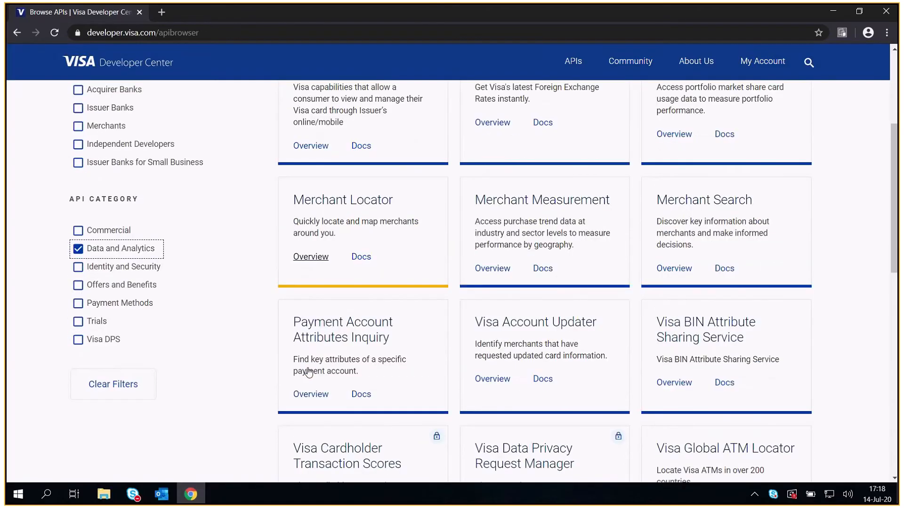
scroll(308, 373, down, 1)
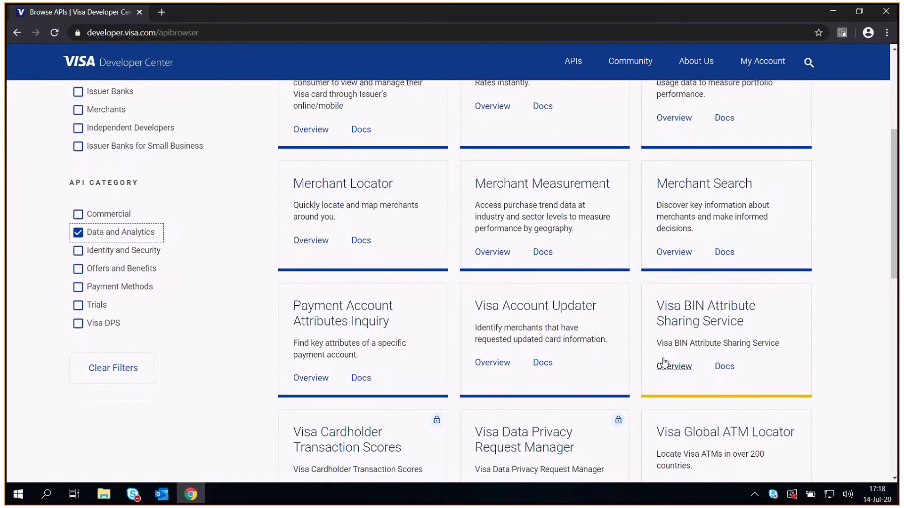
click(665, 366)
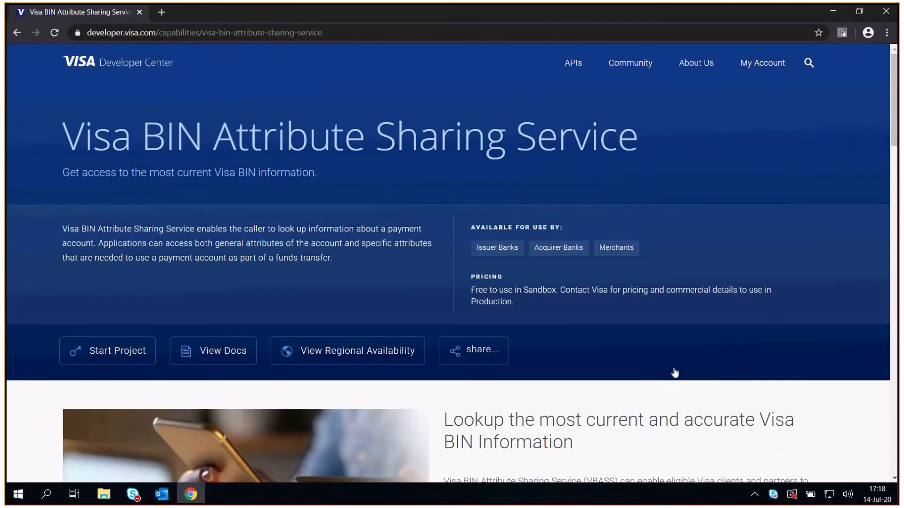
Examine the service's key features, uses, working principle and included APIs on its overview page.
scroll(675, 373, down, 1)
scroll(674, 373, down, 8)
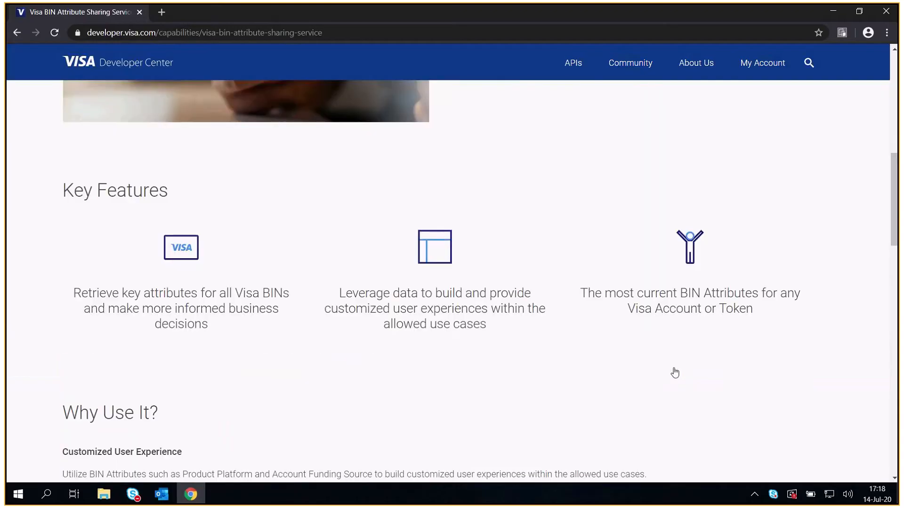
scroll(674, 372, down, 4)
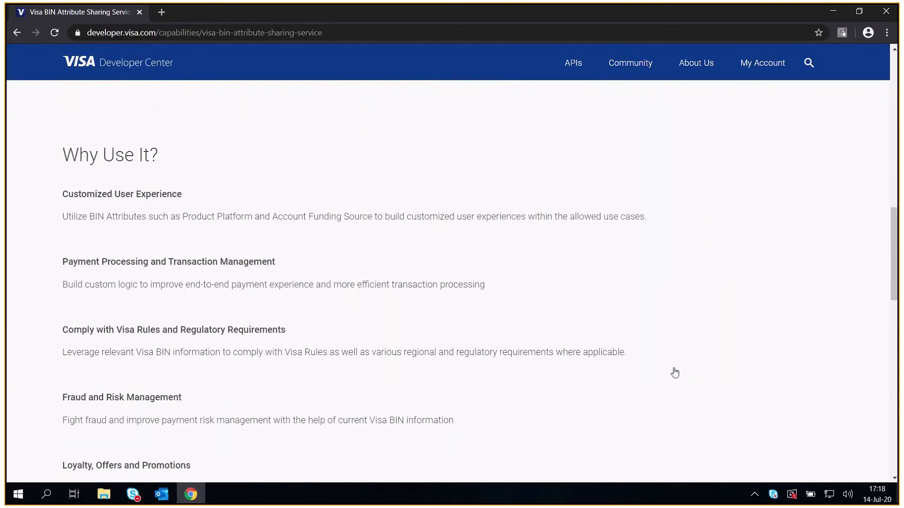
scroll(674, 372, down, 8)
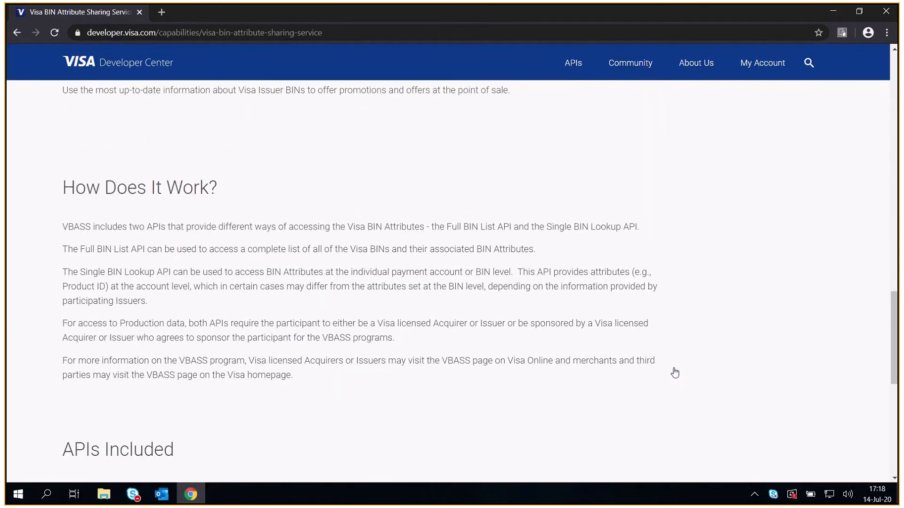
scroll(674, 372, down, 5)
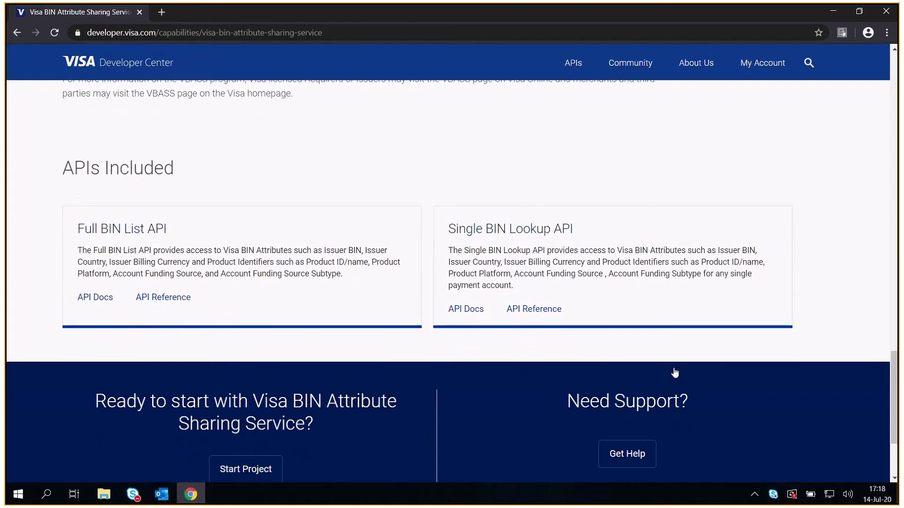
scroll(674, 373, up, 1)
scroll(674, 373, up, 15)
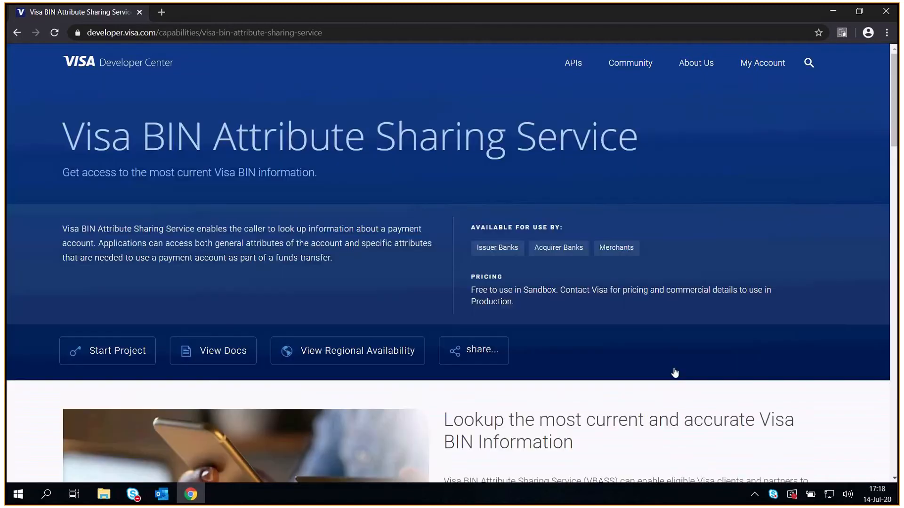
Start a new project named "Visa BIN Attribute Sharing Service Tutorial" with the description "Project description here.".
click(140, 358)
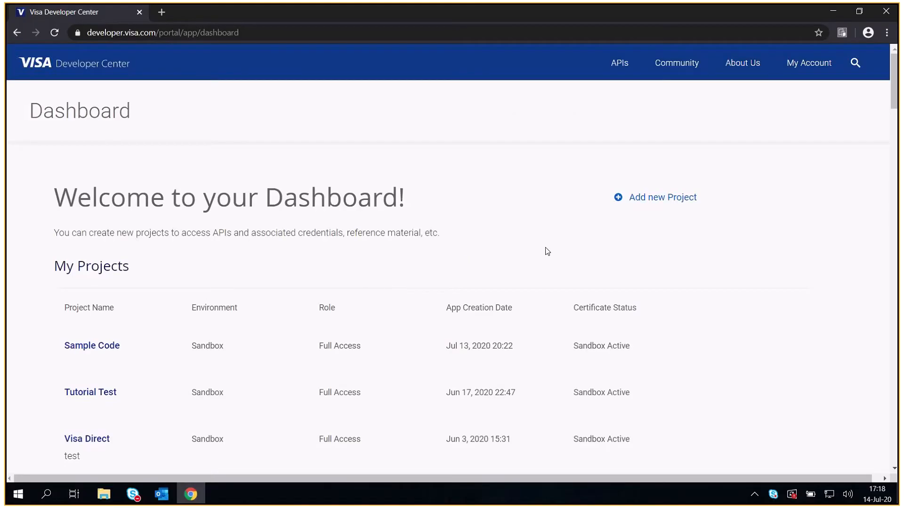
click(618, 202)
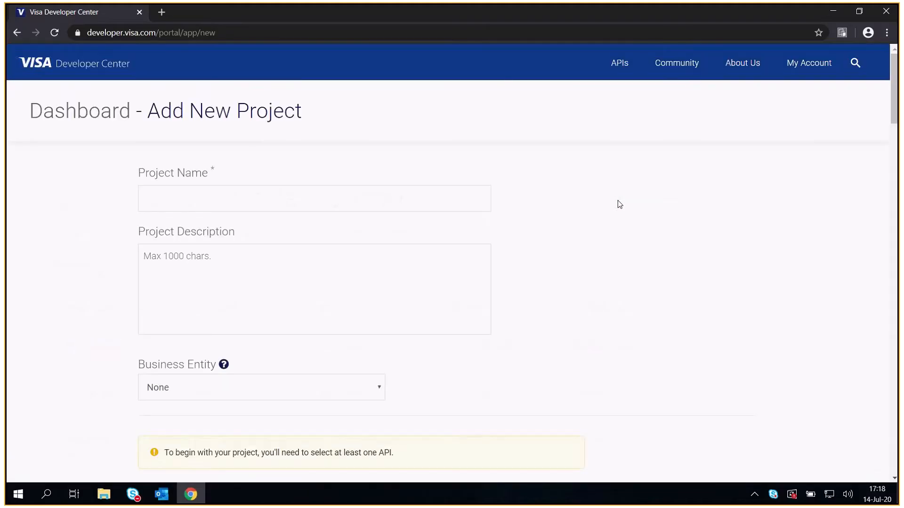
text(Visa BIN Attribute Sharing Service Tutorial)
click(377, 257)
text(Proje)
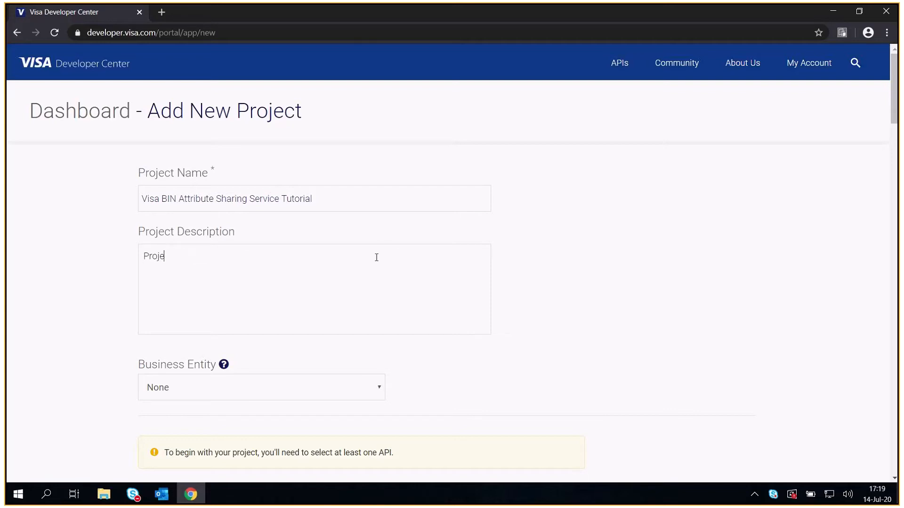
text(ct description here.)
Select the Visa BIN Attribute Sharing Service under Data and Analytics as the project's API.
scroll(581, 305, down, 9)
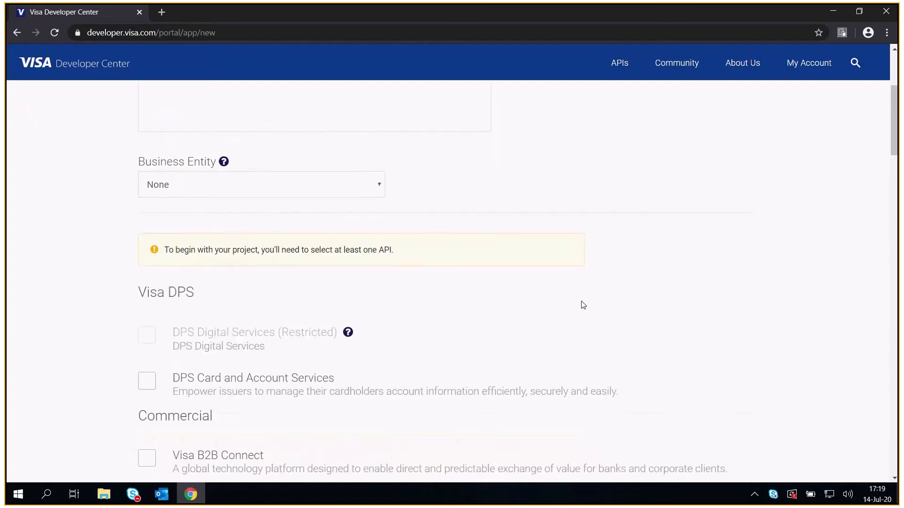
scroll(583, 305, down, 10)
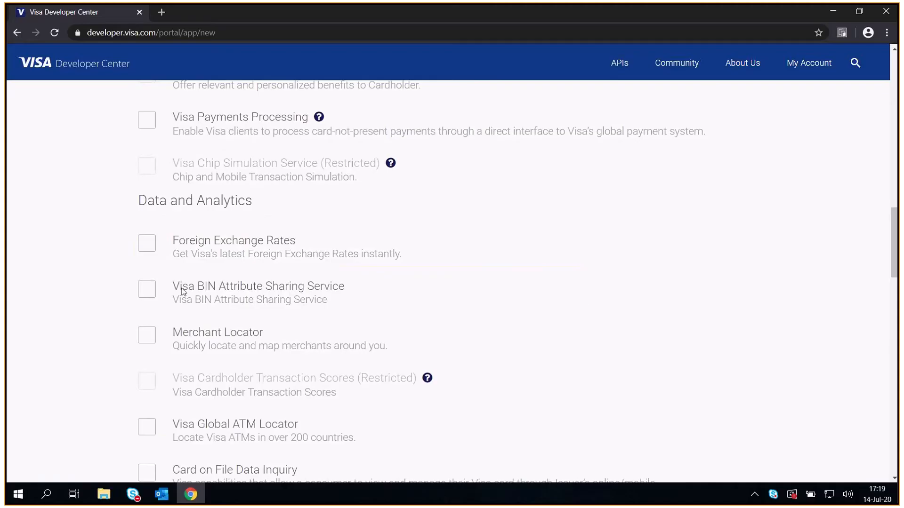
click(148, 293)
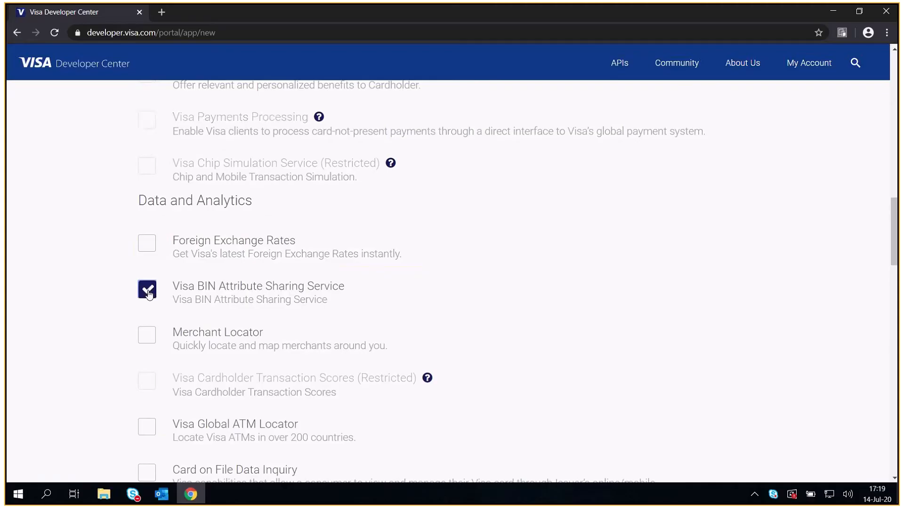
Choose the default option to generate a CSR automatically, then create the project and submit the confirmation.
scroll(122, 311, down, 15)
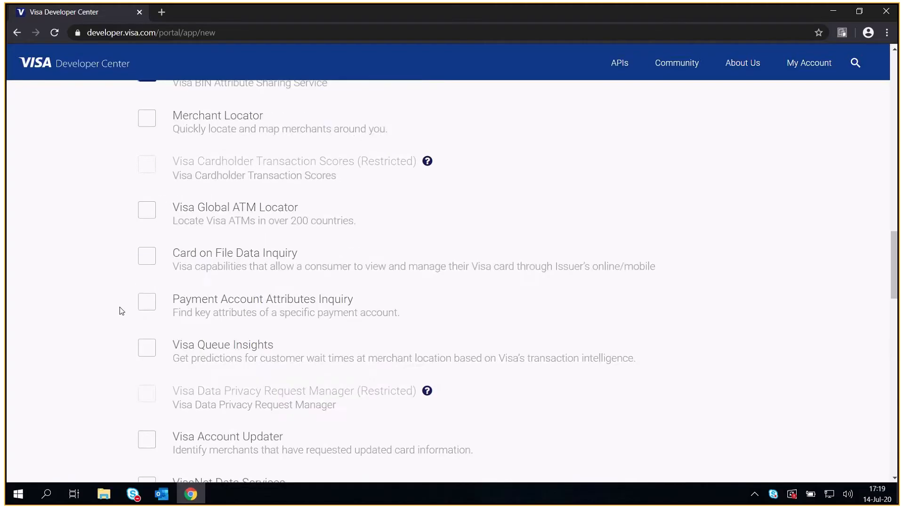
scroll(121, 306, down, 10)
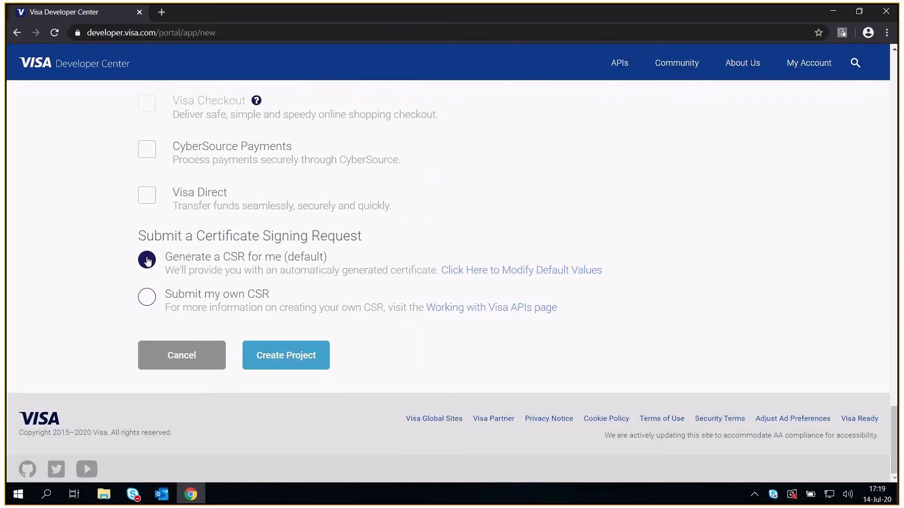
click(148, 264)
click(288, 354)
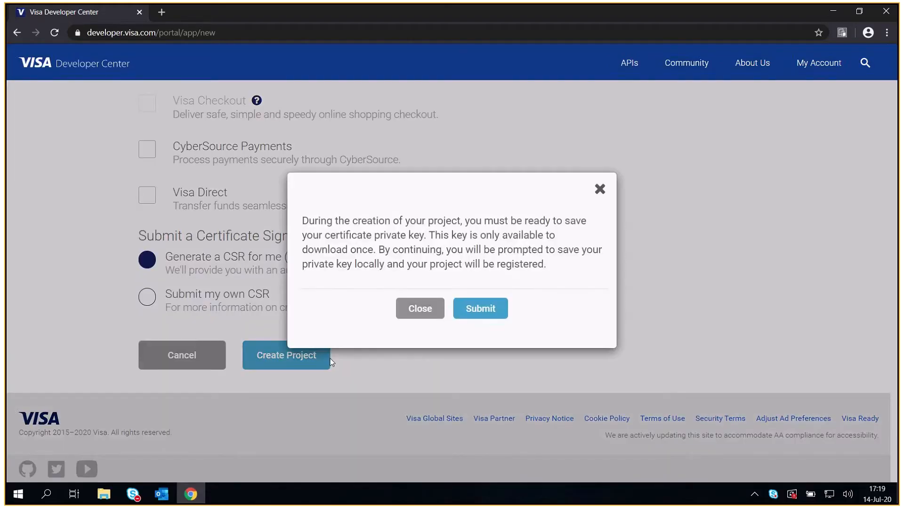
click(473, 321)
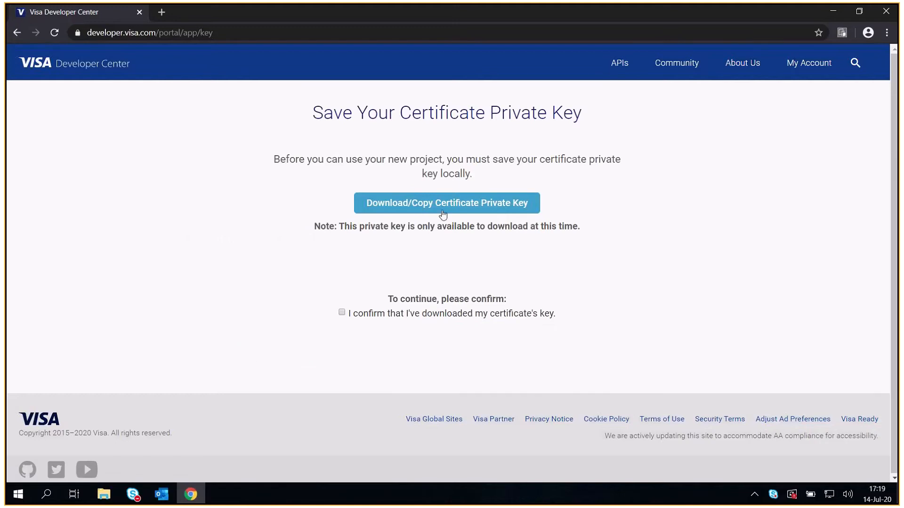
Download the certificate private key, confirm that it has been downloaded and continue to the project.
click(441, 210)
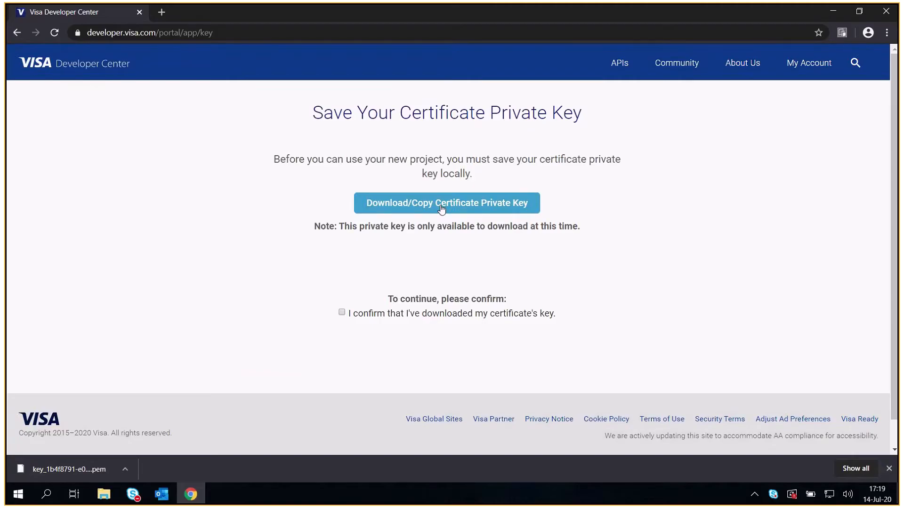
click(341, 313)
click(451, 333)
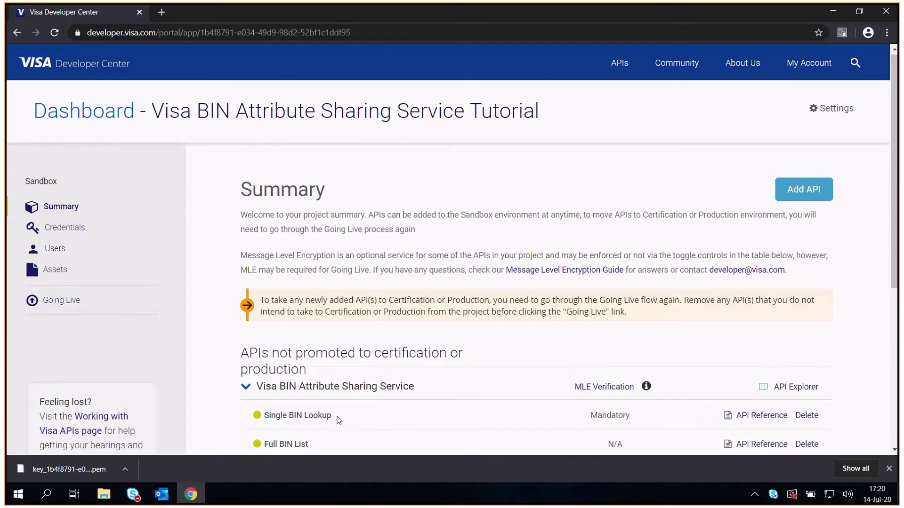
Open the API Reference of Single BIN Lookup in a new browser tab from the project summary.
scroll(339, 420, down, 1)
drag(281, 350, 343, 351)
click(344, 352)
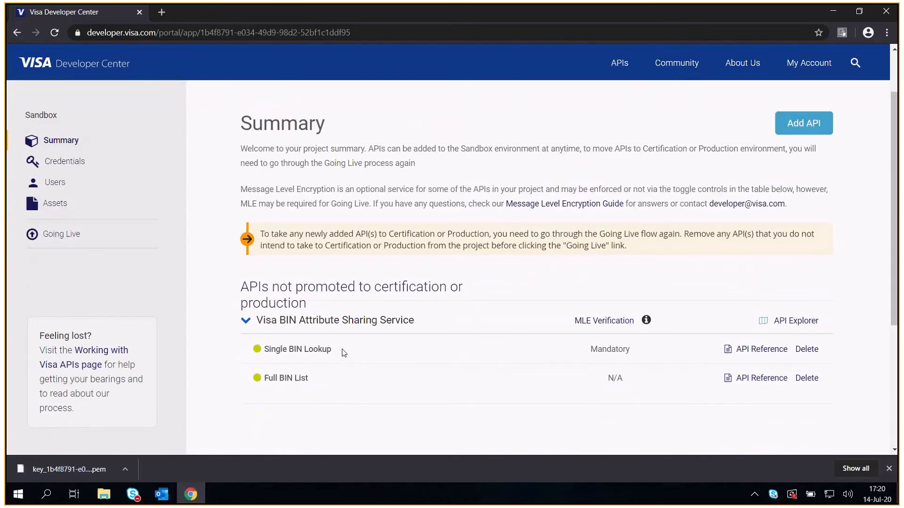
right_click(750, 354)
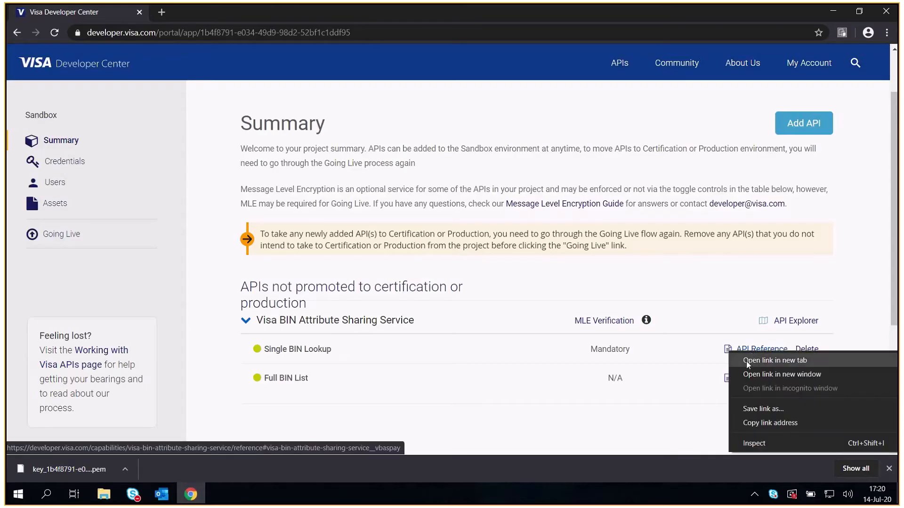
click(747, 360)
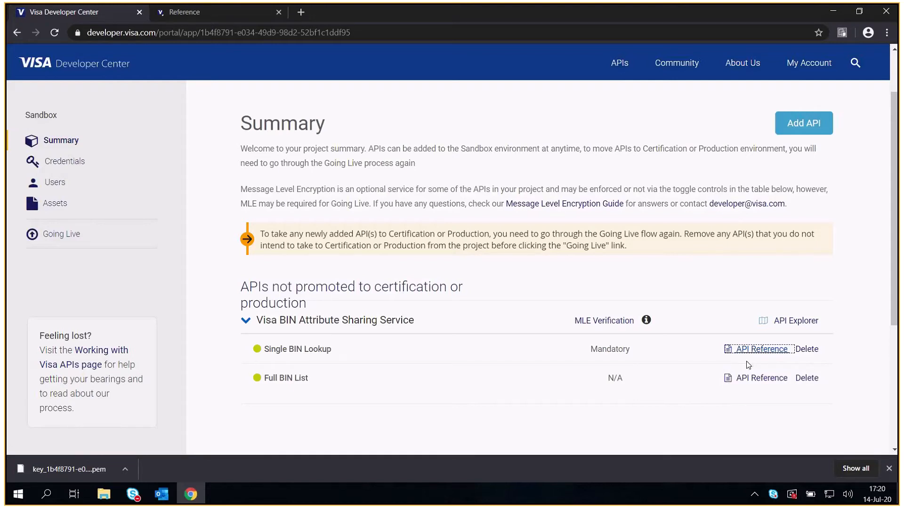
Download the project certificate from the project's credentials.
click(64, 163)
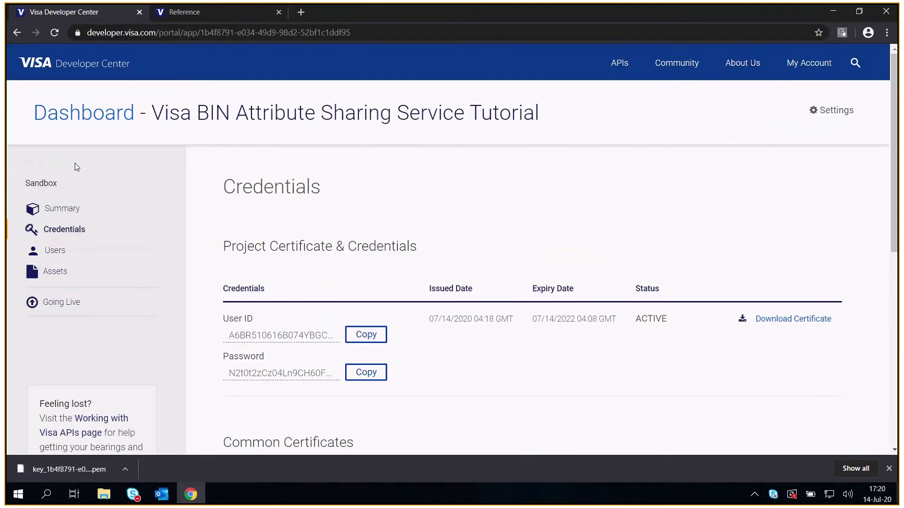
click(767, 320)
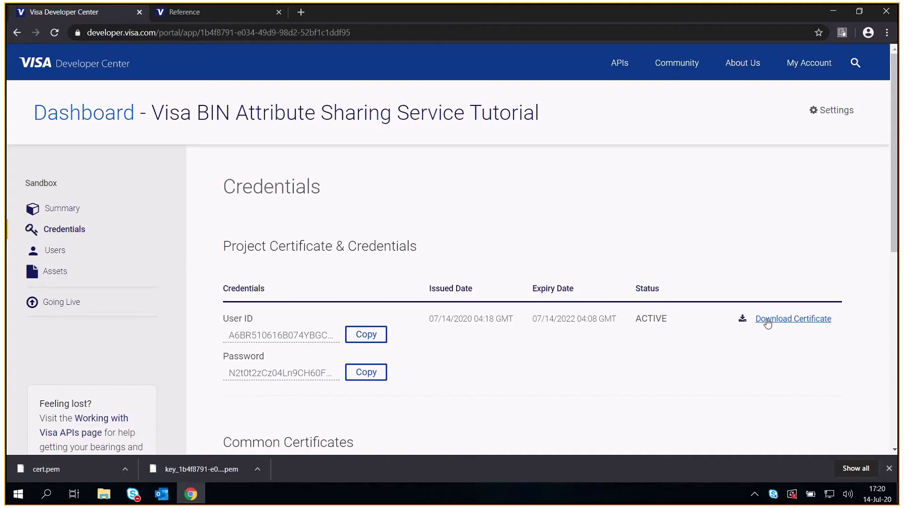
Return to the project summary and check the MLE verification requirement for Single BIN Lookup.
click(62, 208)
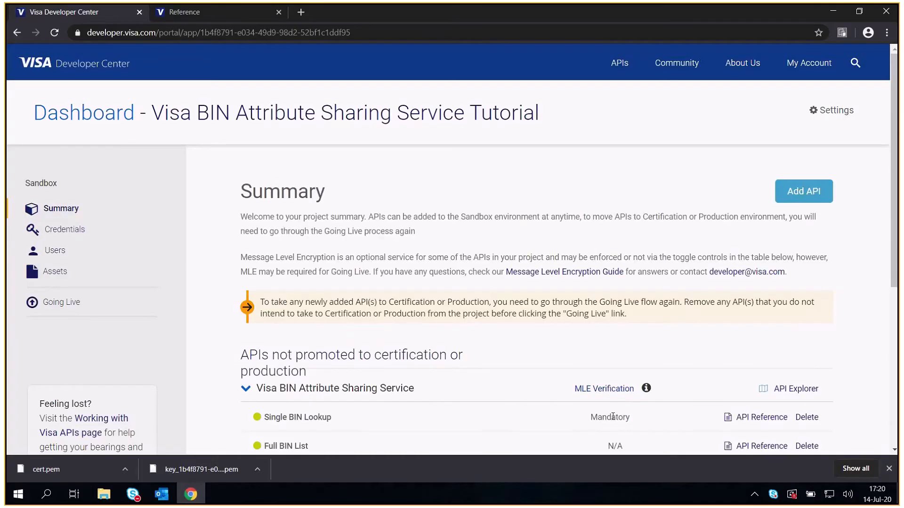
drag(591, 417, 635, 418)
mouse_move(647, 393)
Open the Message Level Encryption Guide and read the sandbox instructions for generating encryption/decryption keys.
click(584, 276)
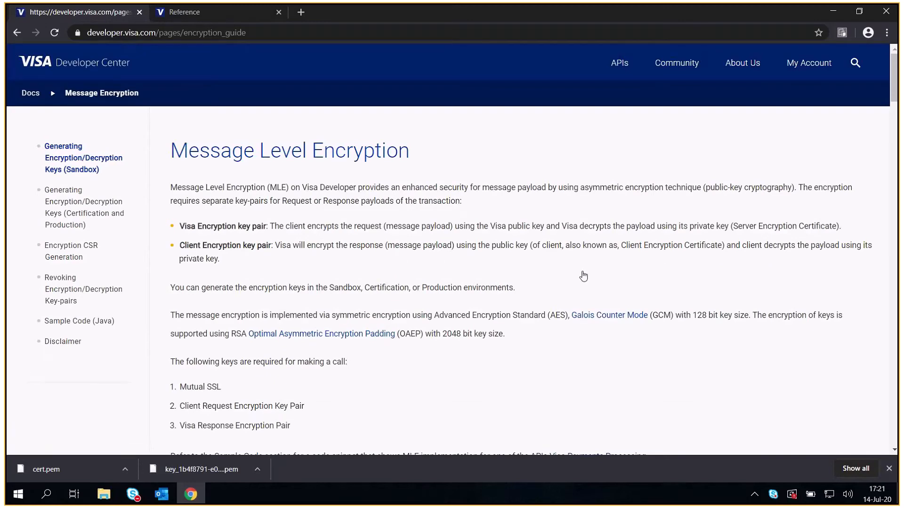
scroll(583, 276, down, 1)
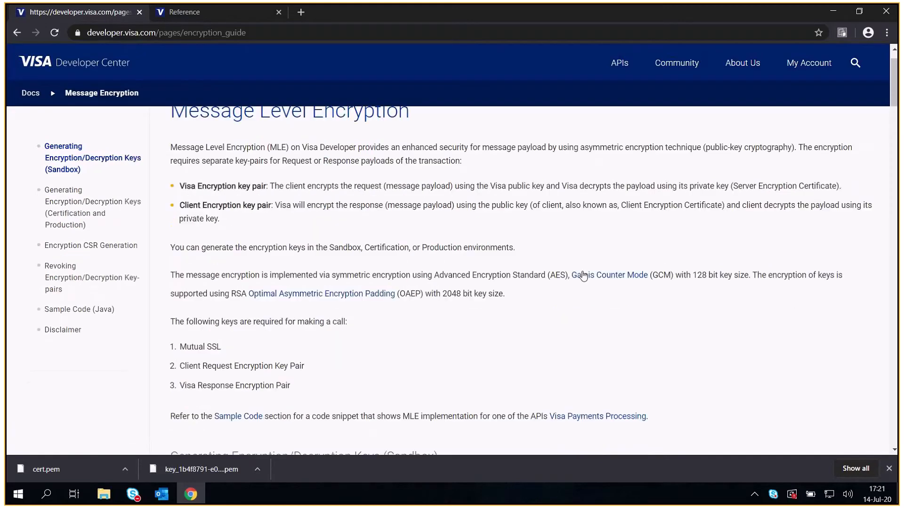
scroll(583, 276, down, 6)
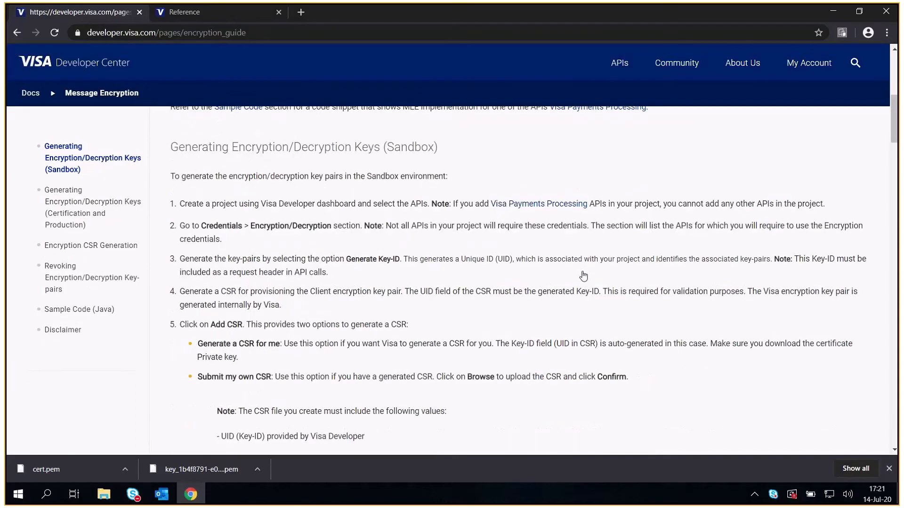
scroll(584, 277, down, 1)
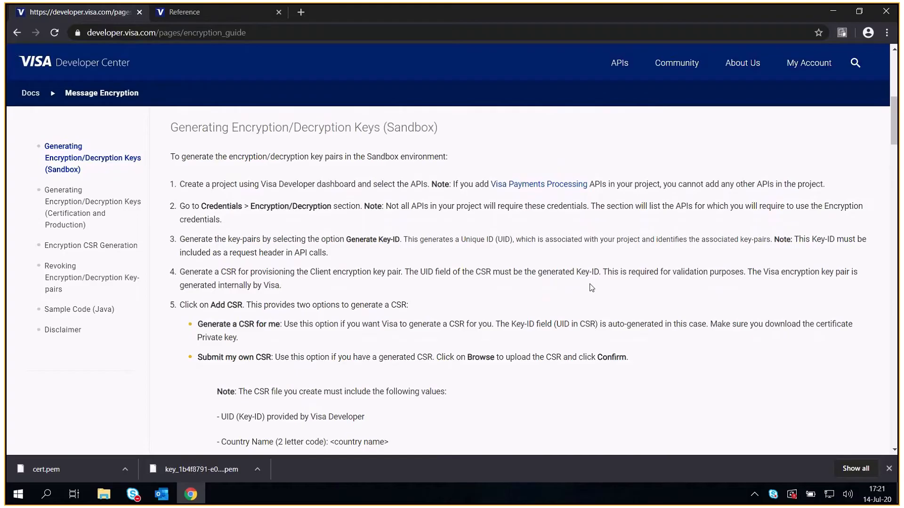
scroll(591, 288, down, 1)
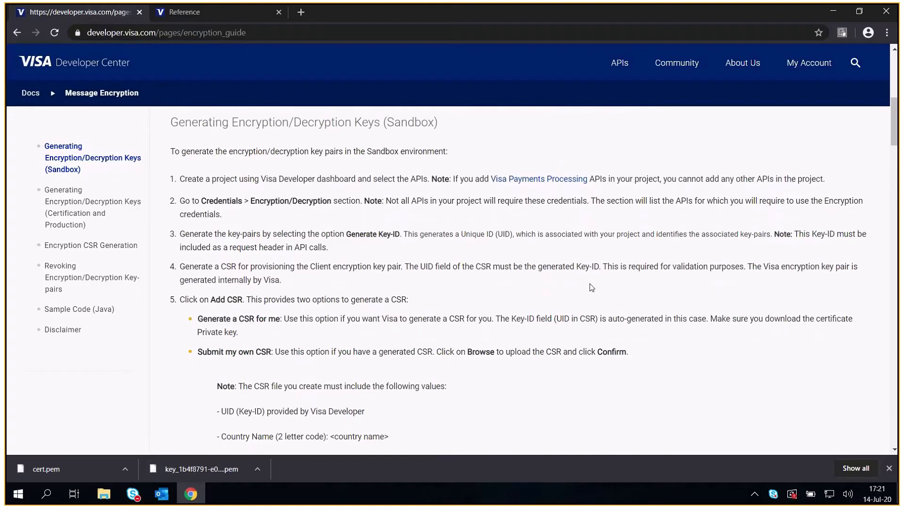
Read the remaining sandbox key instructions in the encryption guide, including the CSR field requirements and key-pair activation notes.
scroll(592, 288, down, 6)
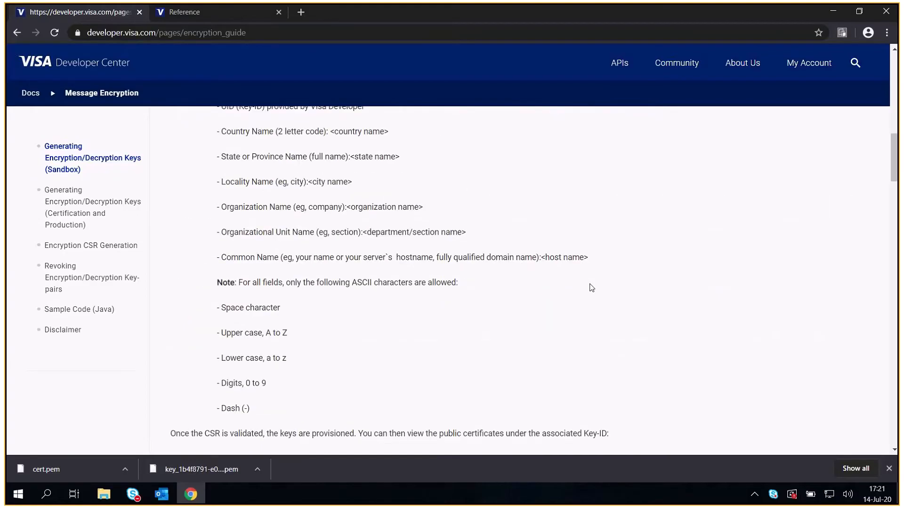
scroll(592, 288, down, 7)
scroll(591, 288, down, 1)
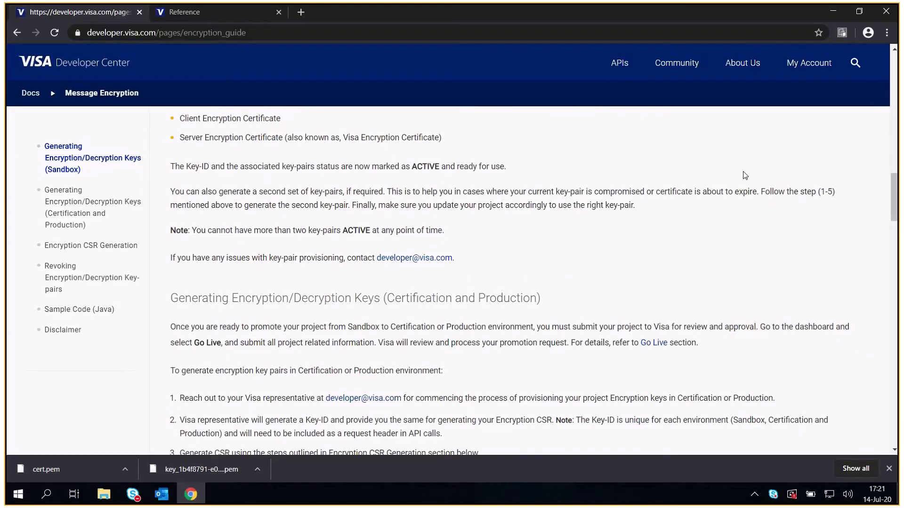
Return to the account dashboard and download the Visa Developer Center Playground from General Assets.
click(834, 68)
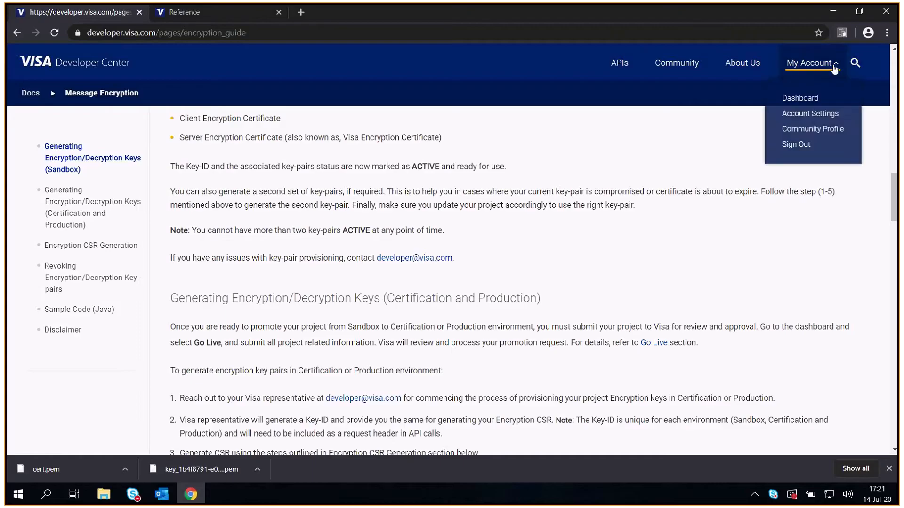
click(800, 99)
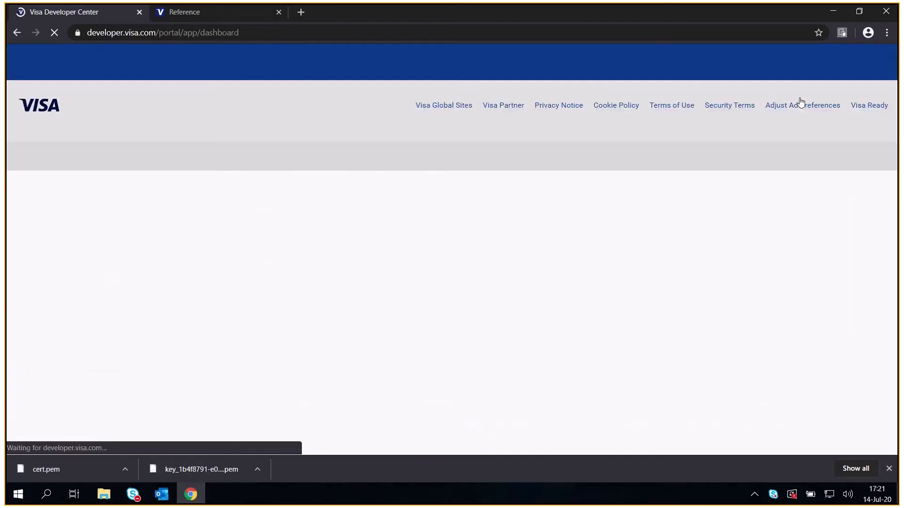
scroll(677, 270, down, 20)
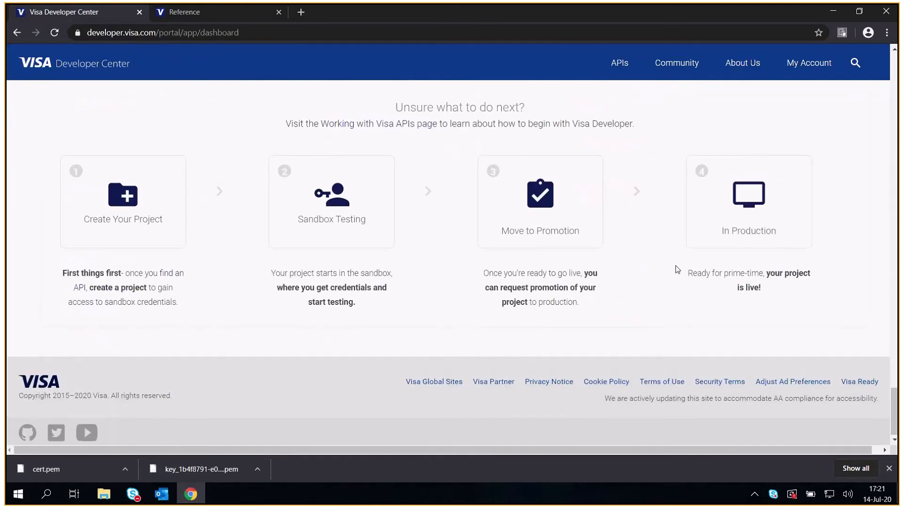
scroll(386, 257, up, 5)
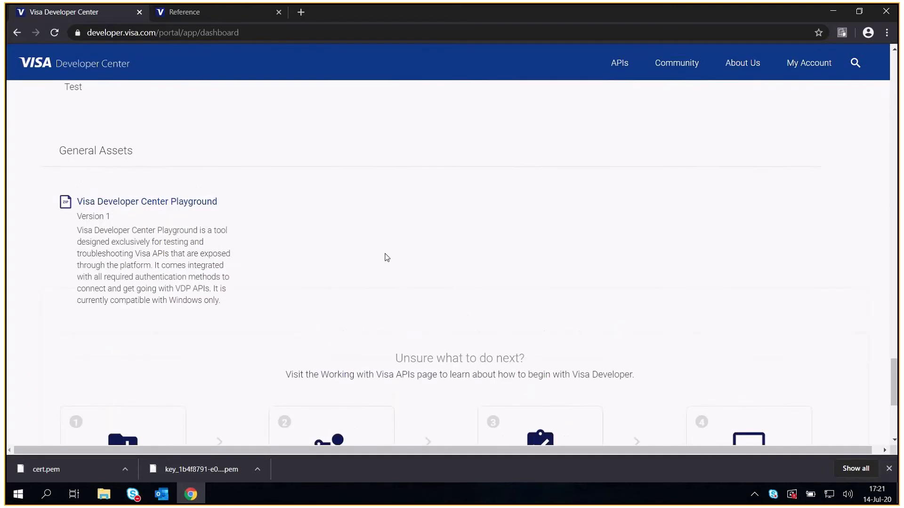
click(198, 208)
Open the downloaded vdpplayground.zip archive and launch the Visa Developer Center Playground from its vdpplayground folder.
click(89, 473)
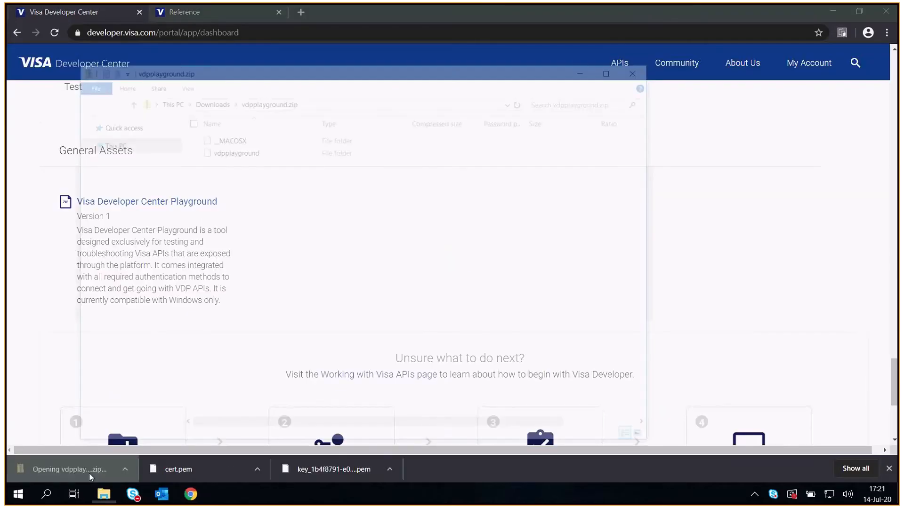
double_click(234, 150)
click(242, 152)
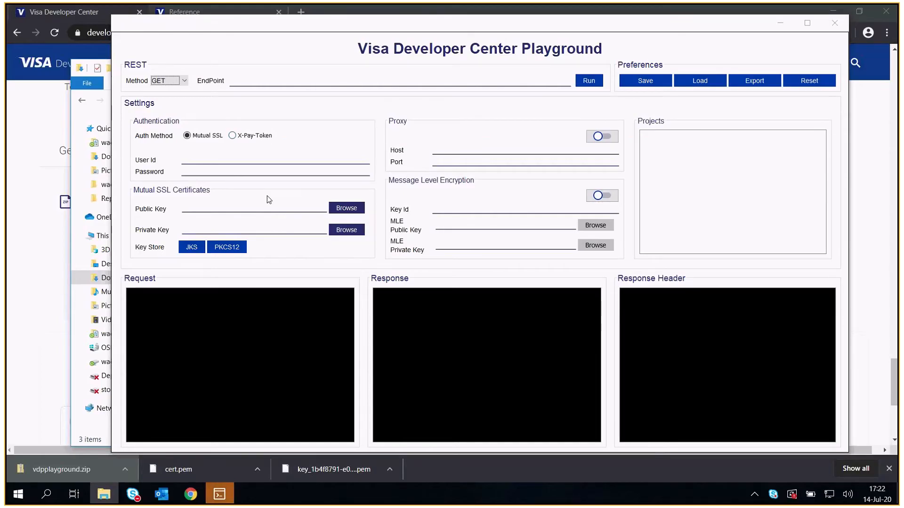
Load cert.pem from the Downloads folder as the Mutual SSL public key.
click(337, 210)
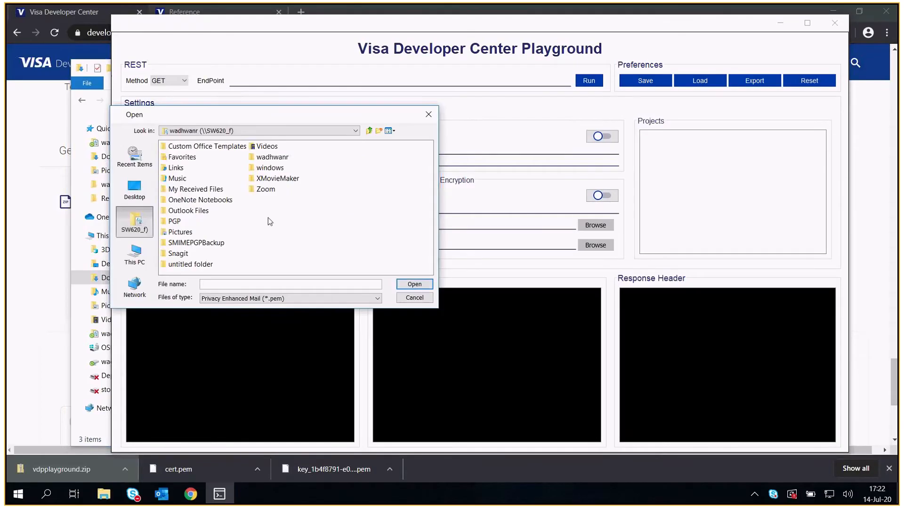
click(135, 254)
double_click(181, 169)
double_click(183, 147)
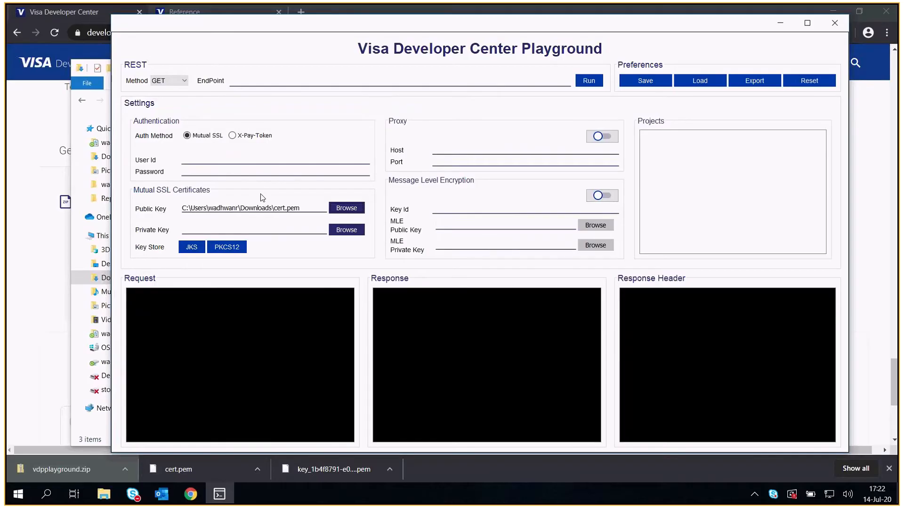
Load the project's private key file starting with key_1b4f8791 from Downloads as the Mutual SSL private key.
click(344, 229)
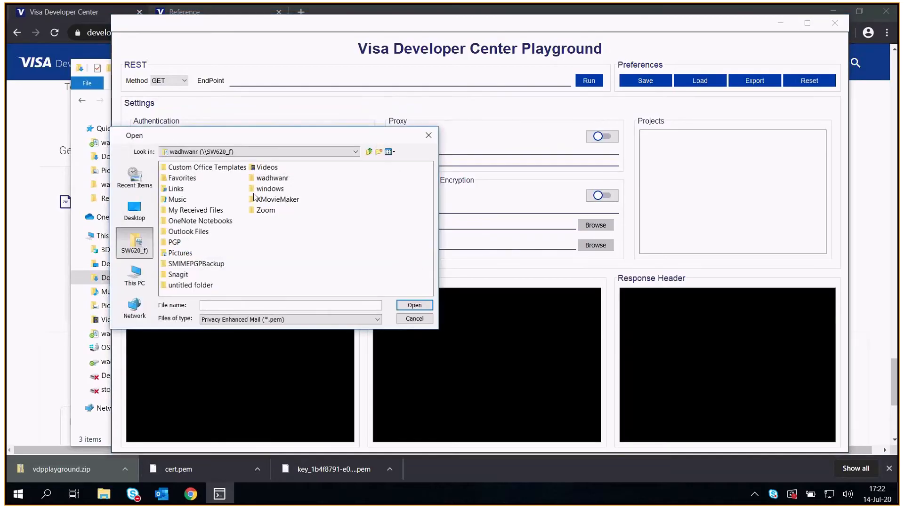
click(134, 275)
double_click(180, 189)
double_click(184, 179)
Enable Message Level Encryption in the Playground, and generate a Key-ID in the browser under the Visa BIN Attribute Sharing Service Tutorial project's credentials.
click(604, 197)
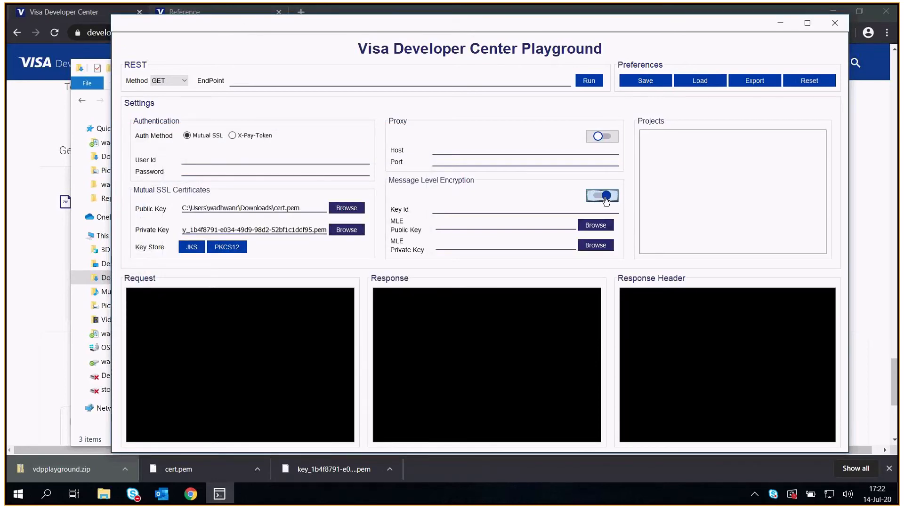
click(521, 209)
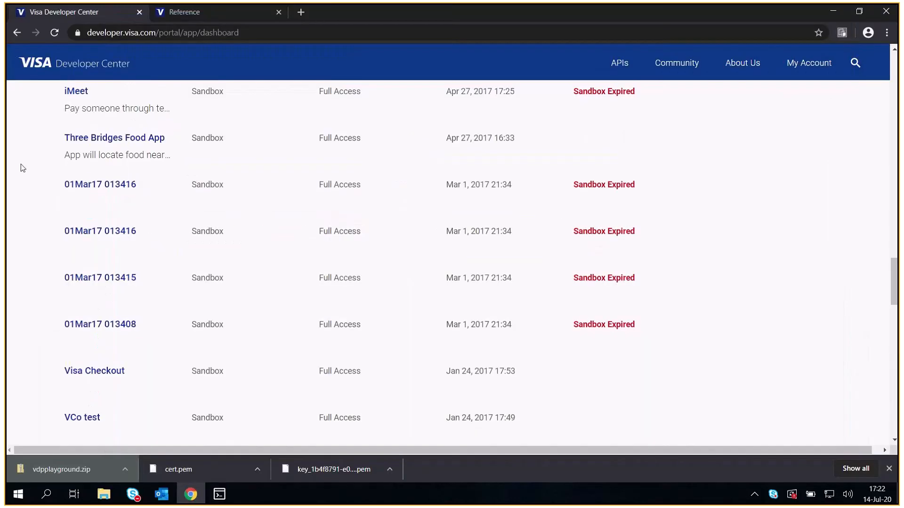
scroll(21, 164, up, 15)
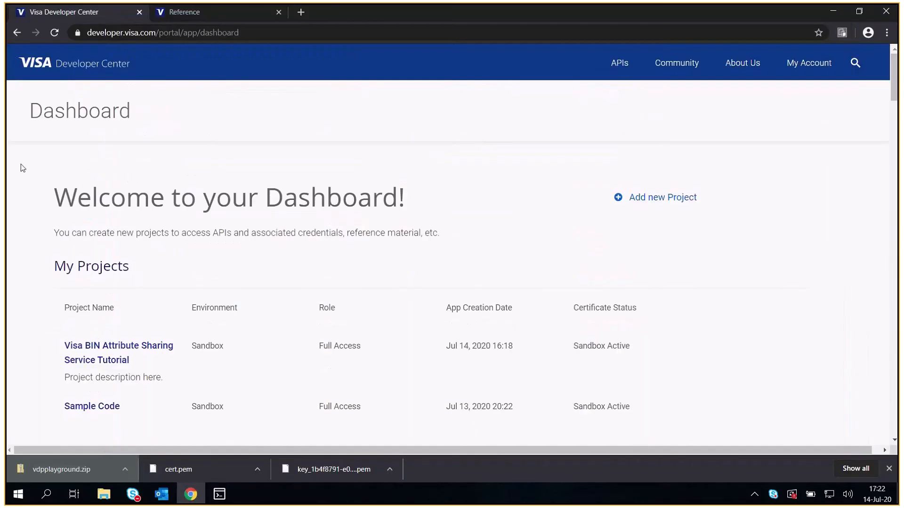
click(105, 345)
click(61, 229)
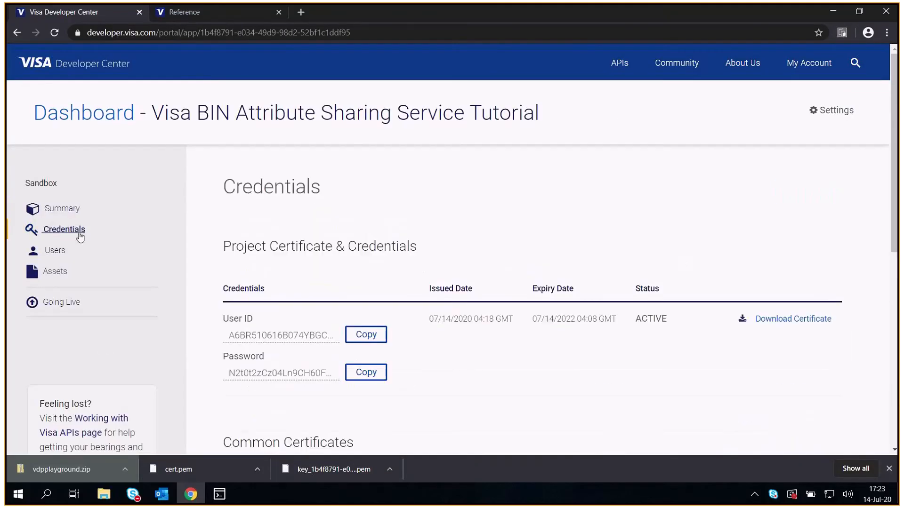
scroll(430, 358, down, 4)
scroll(430, 357, down, 4)
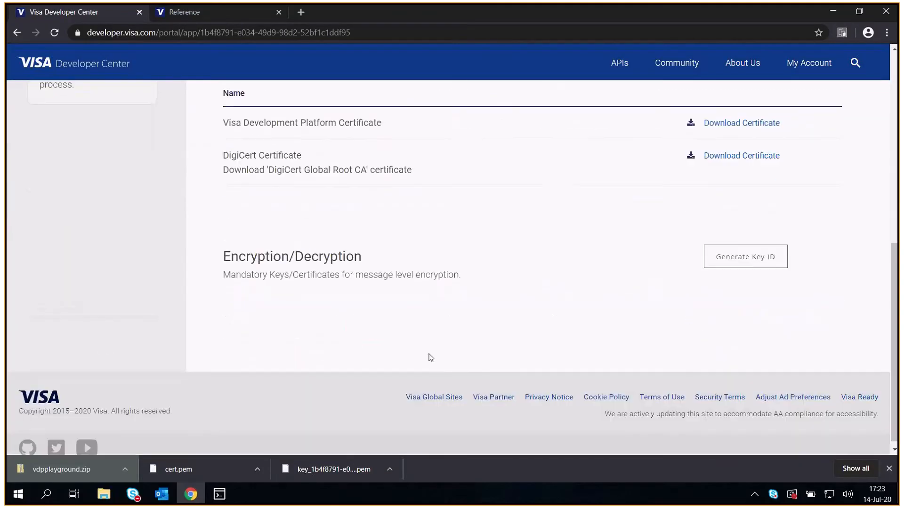
click(722, 260)
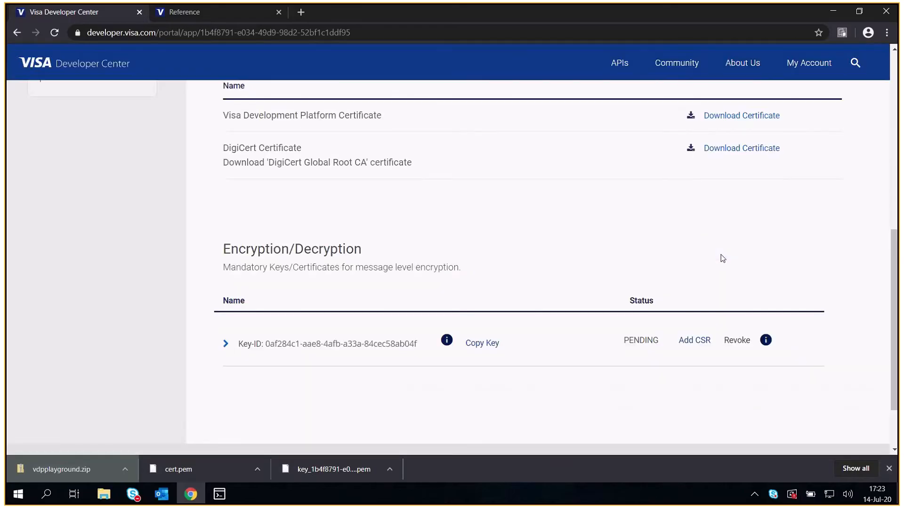
Copy the generated Key-ID from the project credentials into the Message Level Encryption Key Id of the Playground.
click(482, 344)
click(225, 495)
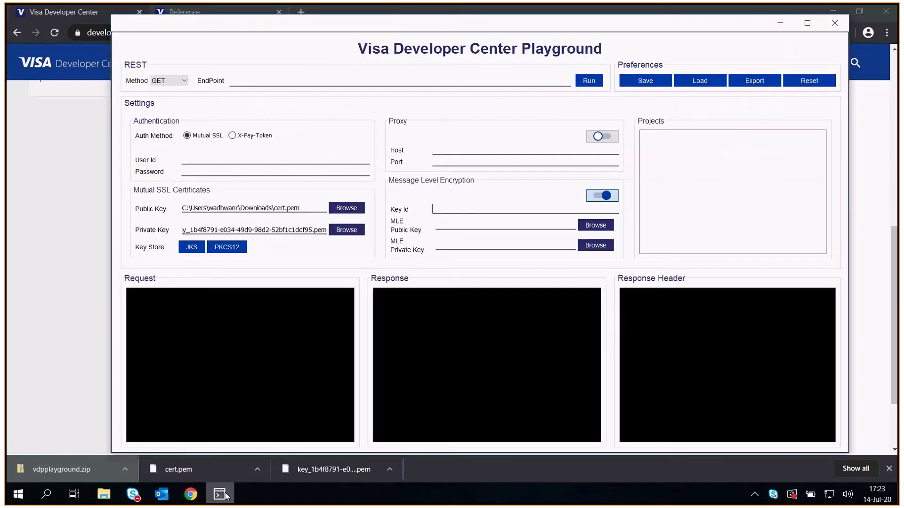
click(459, 208)
key(ctrl+v)
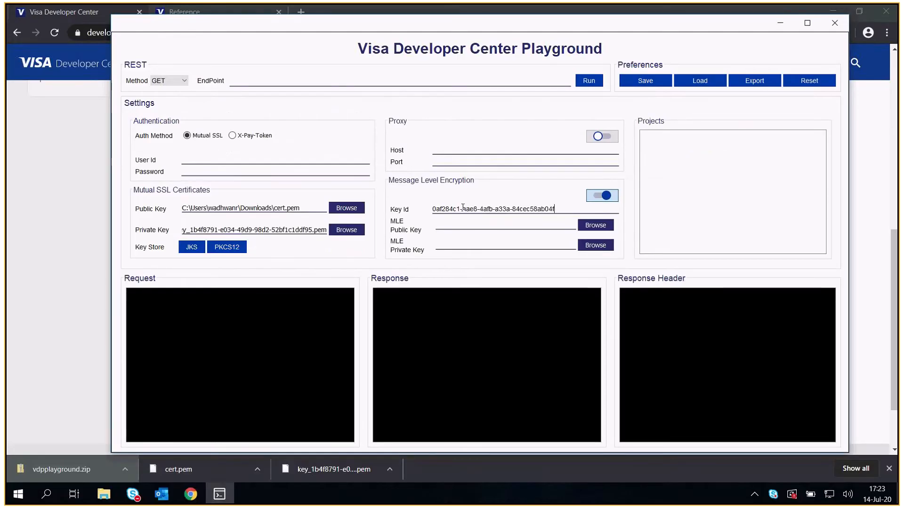
Back in the browser, add a CSR to the Key-ID with "Generate a CSR for me" and download its certificate private key, confirming the download.
key(alt+Tab)
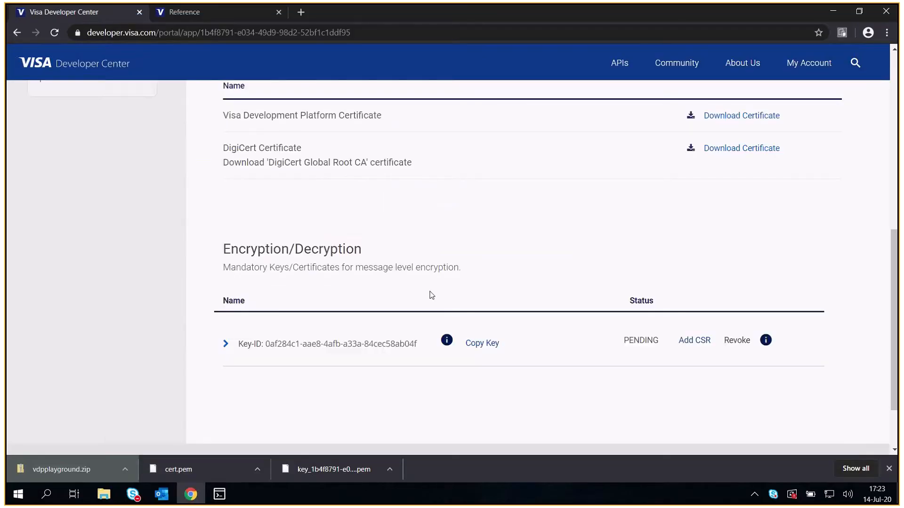
click(691, 342)
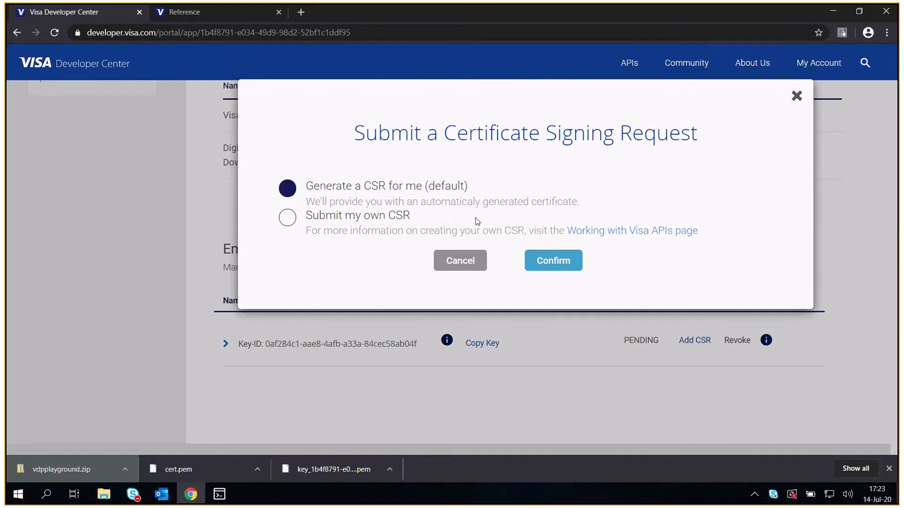
click(539, 262)
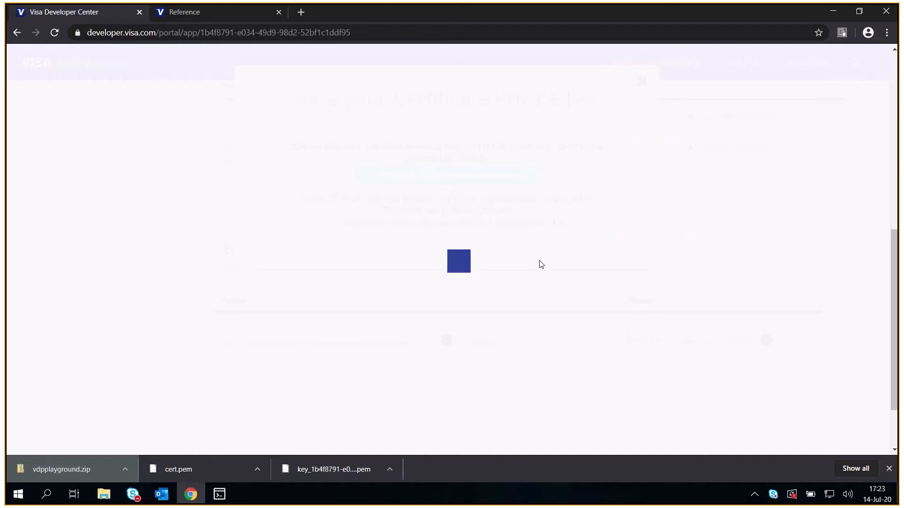
click(442, 180)
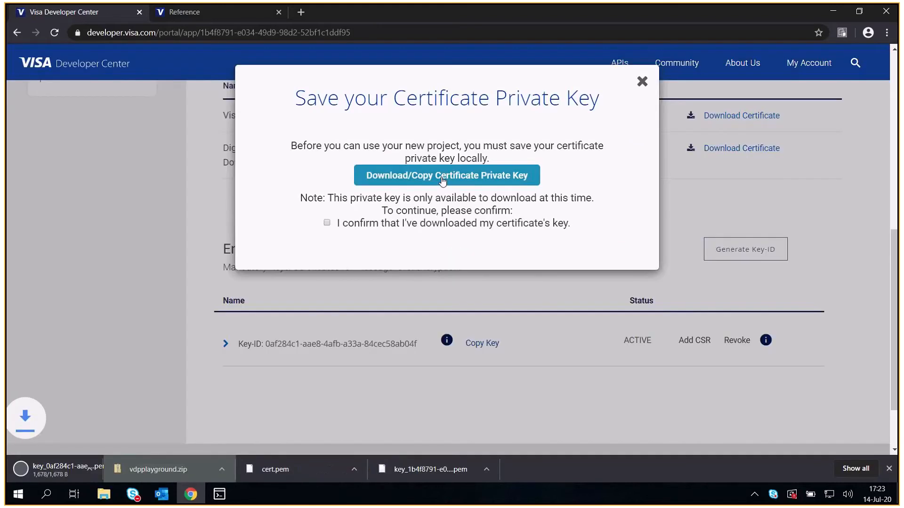
click(327, 224)
click(437, 268)
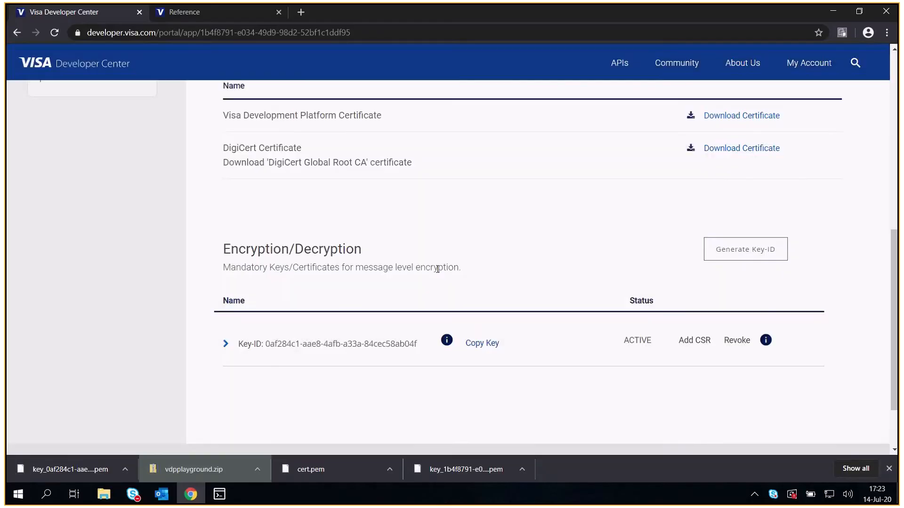
Expand the Key-ID's certificates and download the Server Encryption Certificate.
click(228, 348)
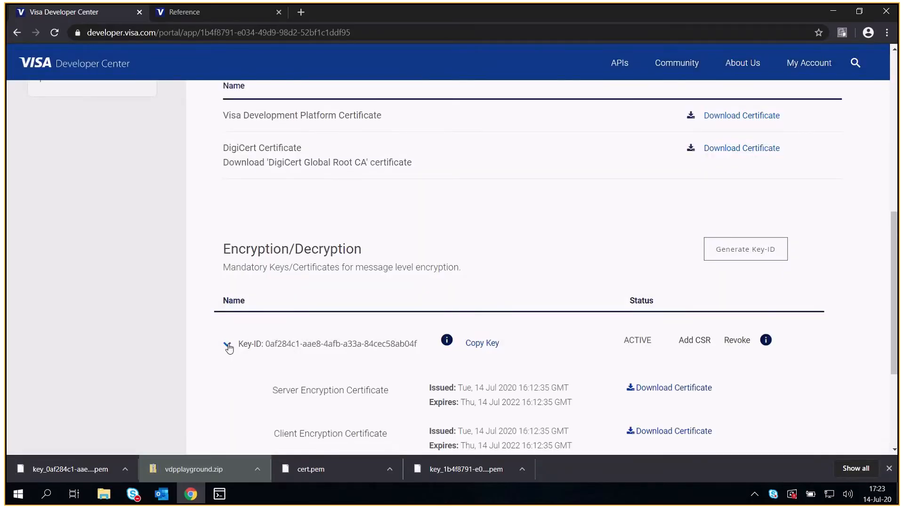
scroll(349, 386, down, 2)
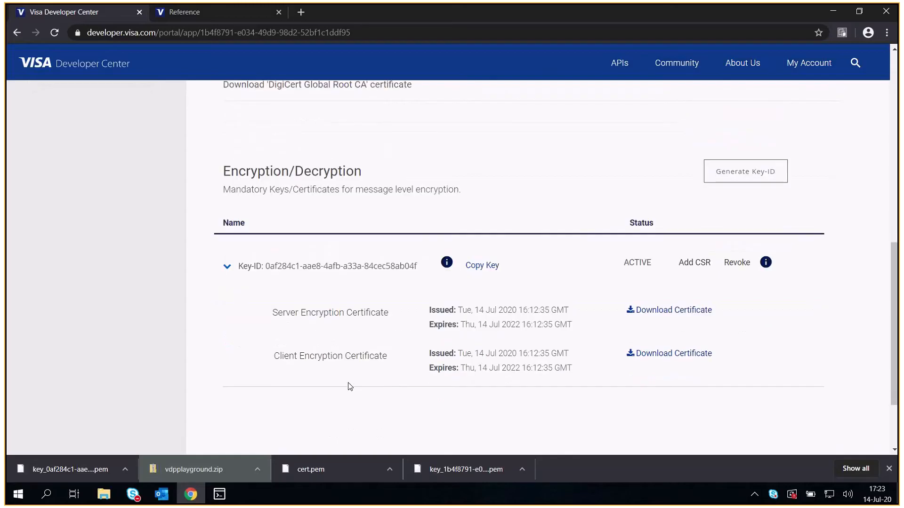
click(649, 314)
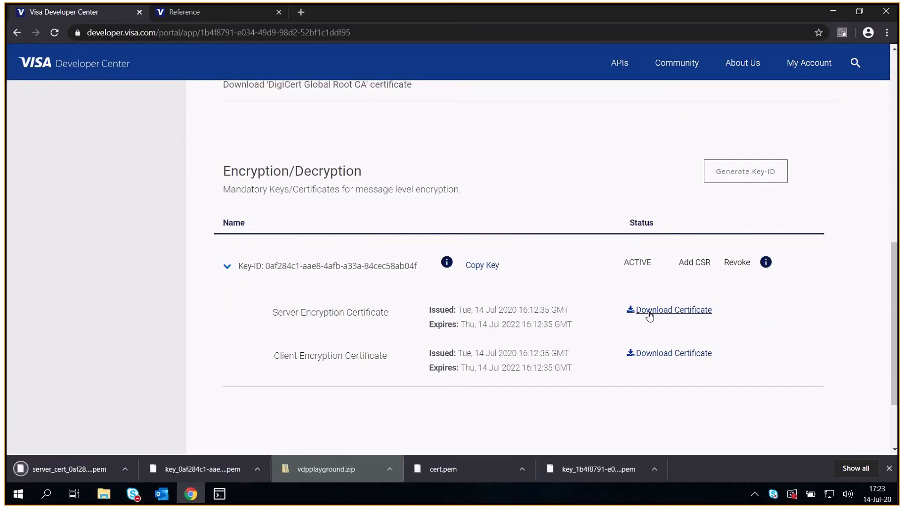
Switch to the Playground and load the server_cert .pem file from Downloads as the MLE public key.
click(226, 497)
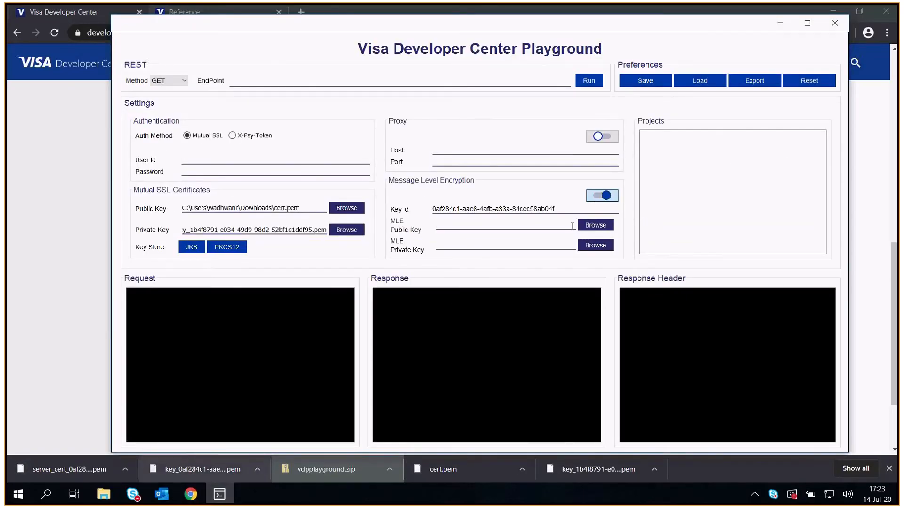
click(595, 226)
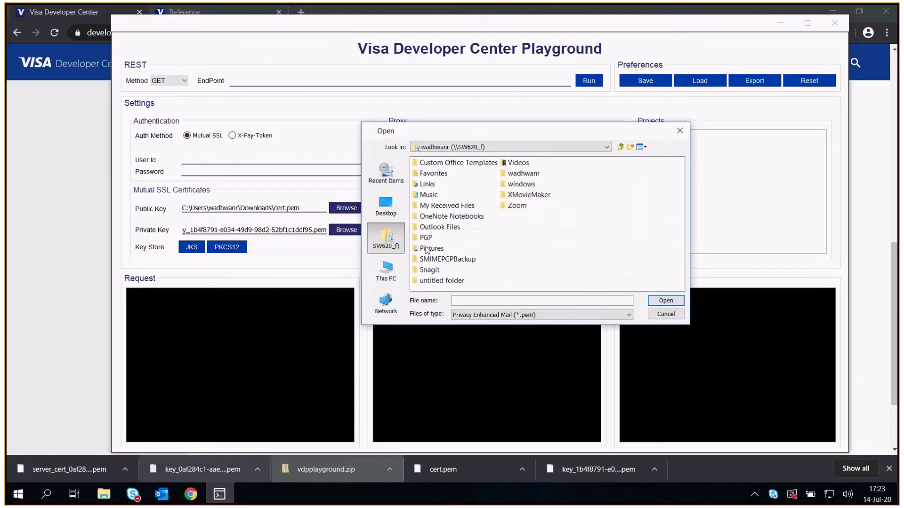
click(387, 270)
double_click(445, 184)
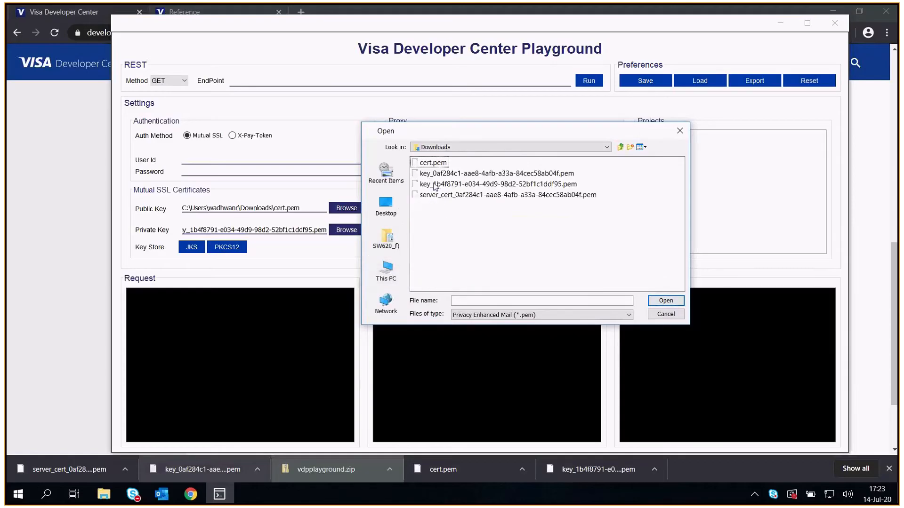
click(459, 196)
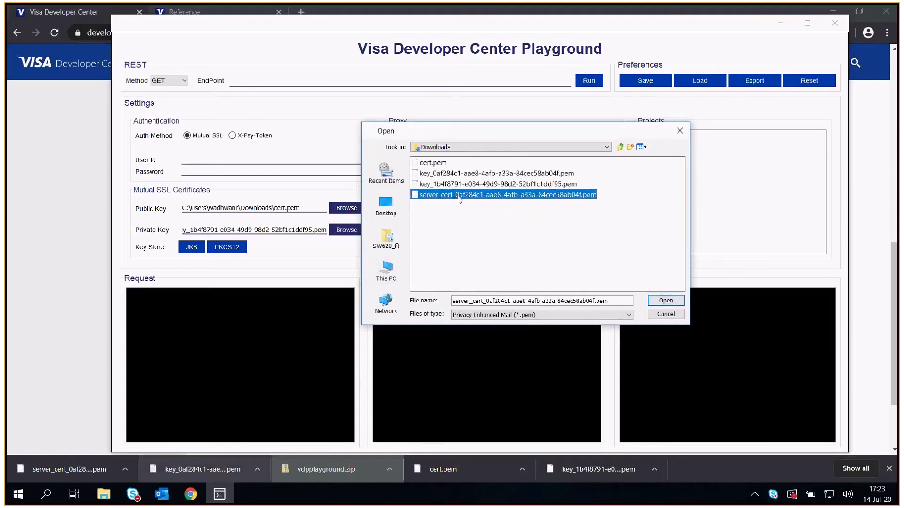
double_click(459, 195)
Load the encryption private key file starting with key_0af284c1 from Downloads as the MLE private key.
click(592, 245)
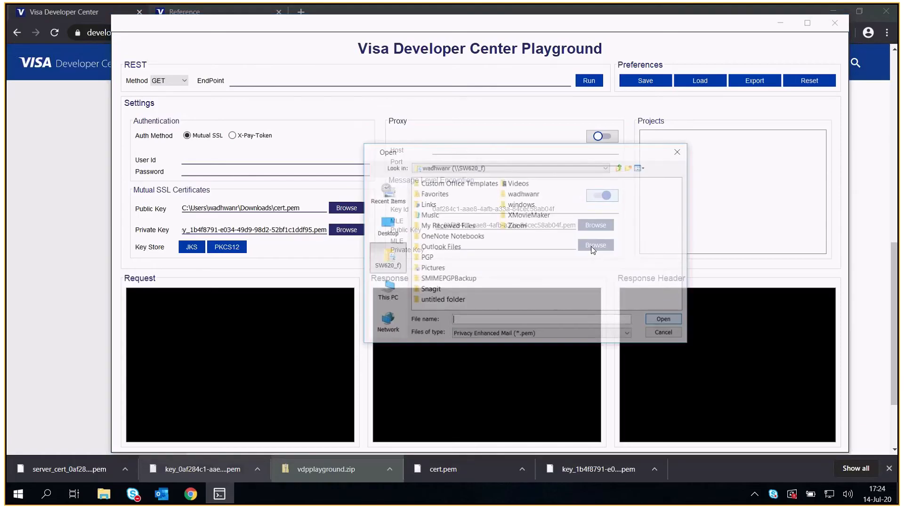
click(386, 290)
double_click(437, 203)
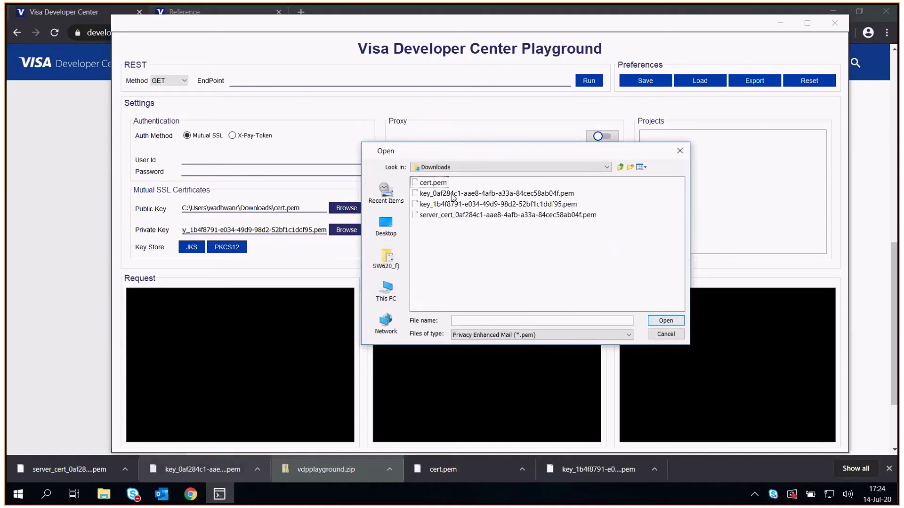
click(452, 194)
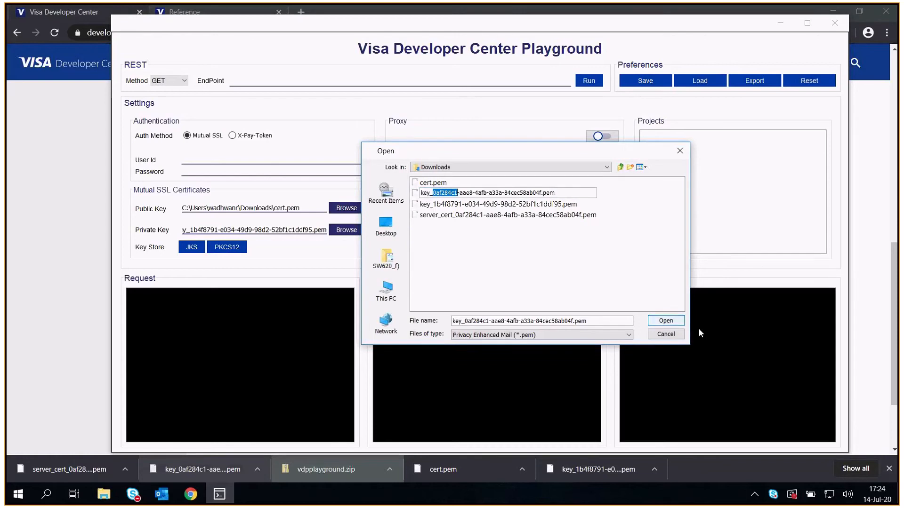
click(666, 322)
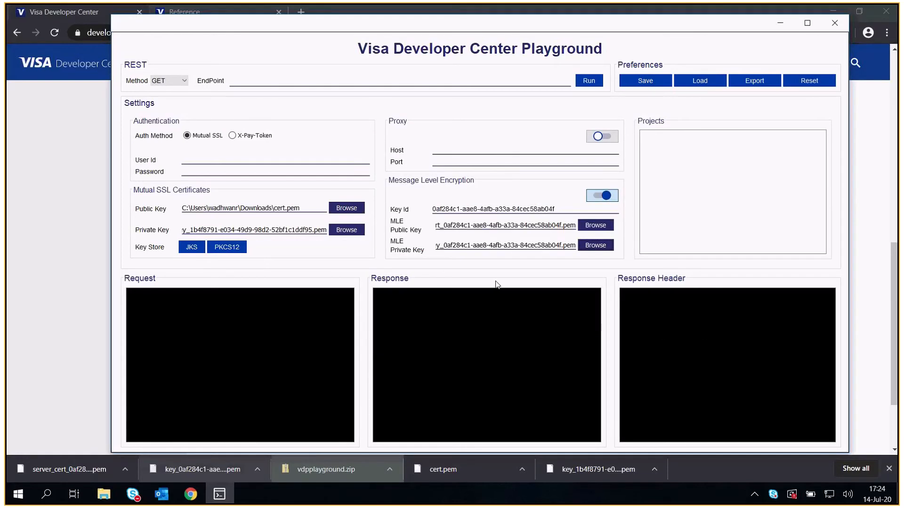
Copy the project's User ID from the Credentials page in the browser and enter it as the Playground's Mutual SSL User Id.
click(187, 138)
click(193, 159)
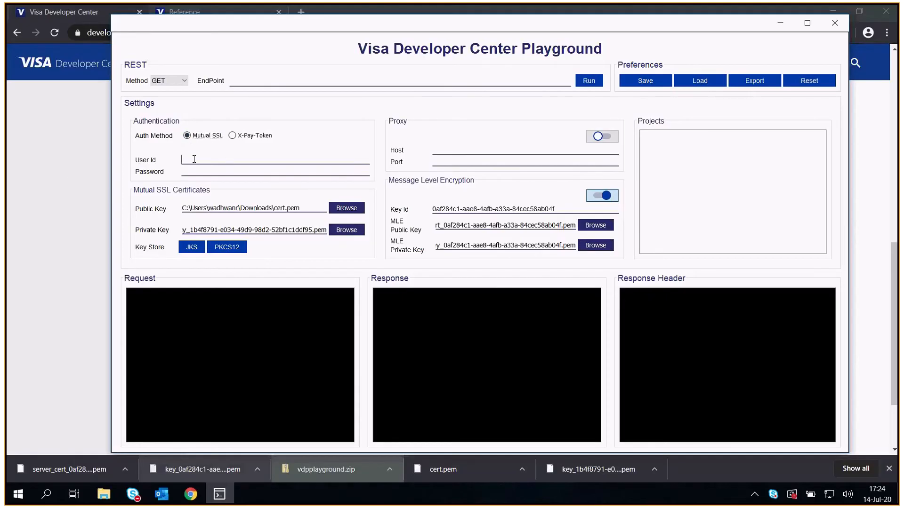
click(69, 179)
scroll(262, 198, up, 10)
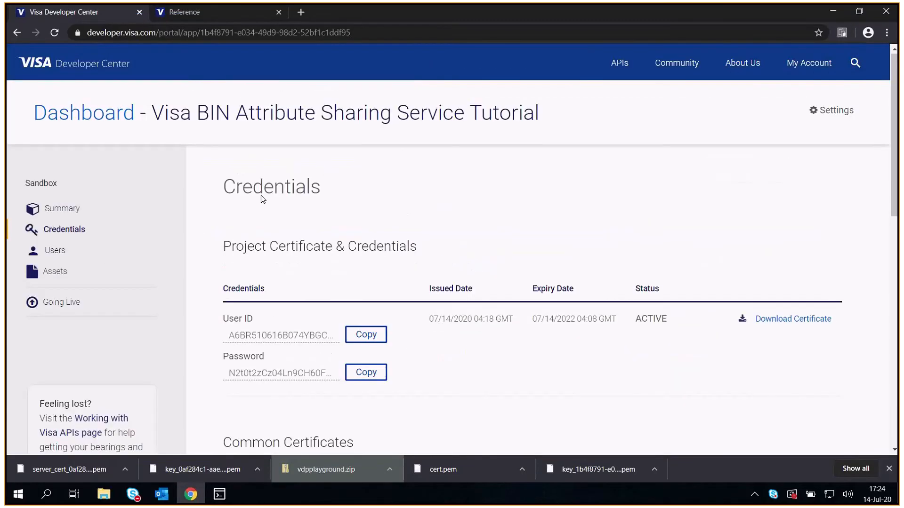
click(366, 334)
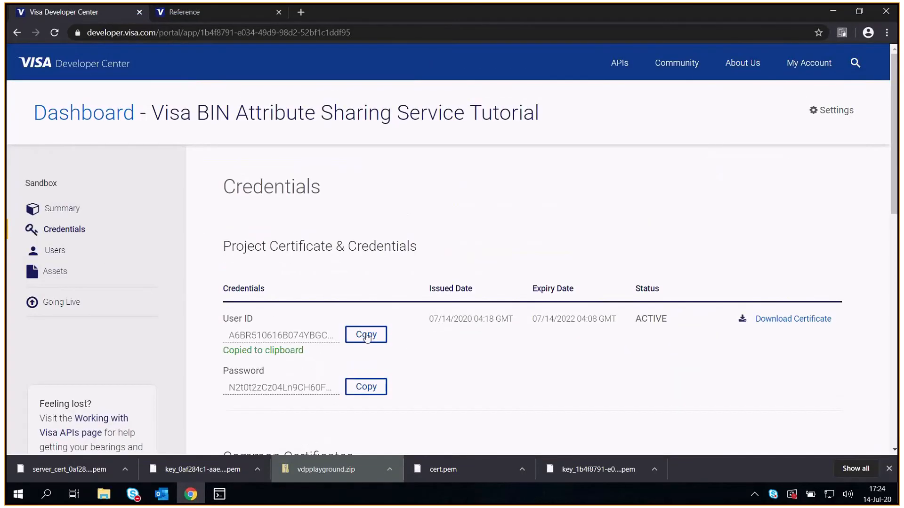
click(220, 494)
key(ctrl+v)
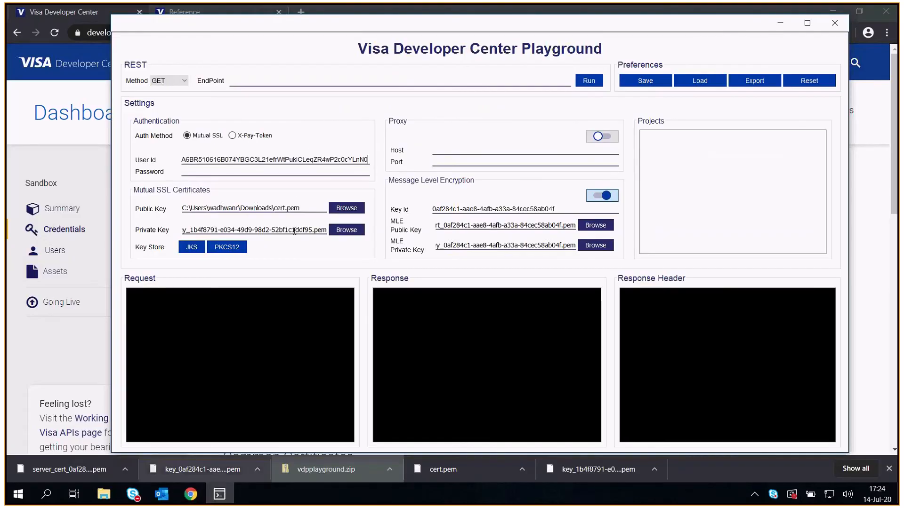
Copy the project password from the browser's Credentials page and enter it in the Playground's Password field.
click(54, 355)
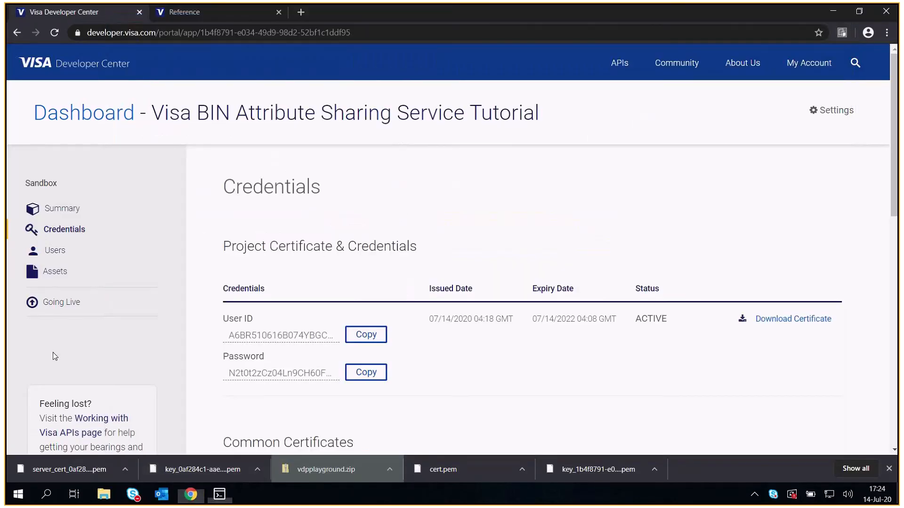
click(366, 373)
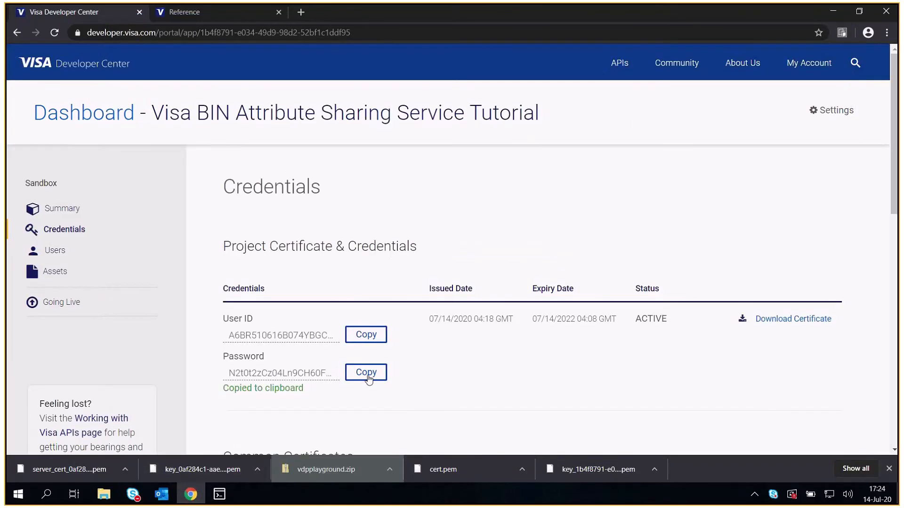
key(alt+Tab)
click(282, 171)
key(ctrl+v)
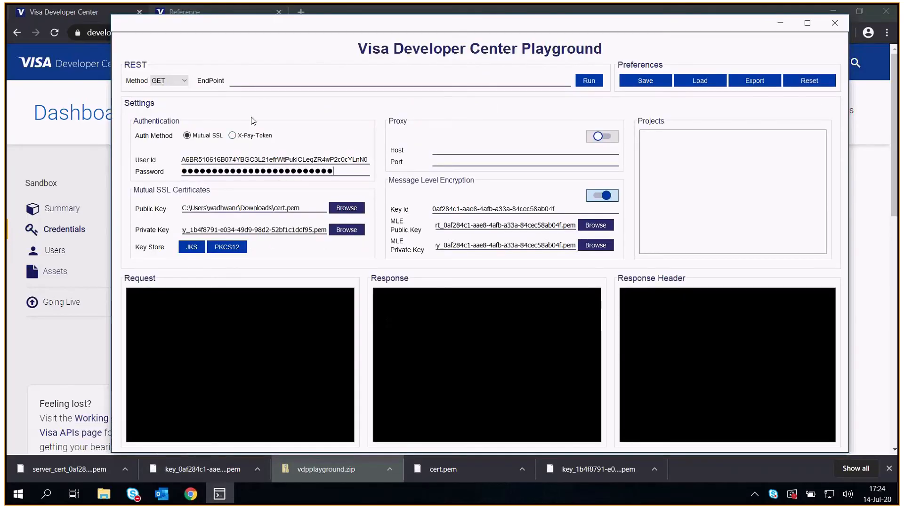
click(170, 80)
click(175, 100)
click(251, 84)
click(78, 329)
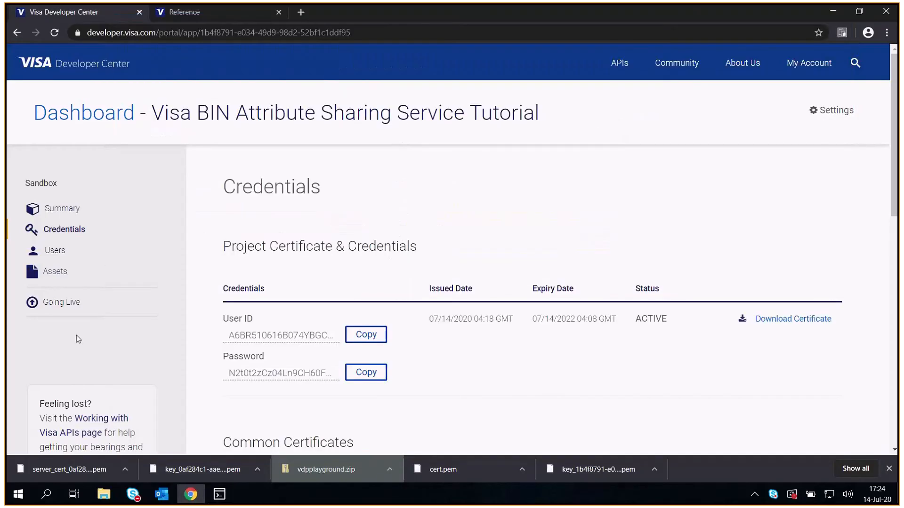
click(202, 14)
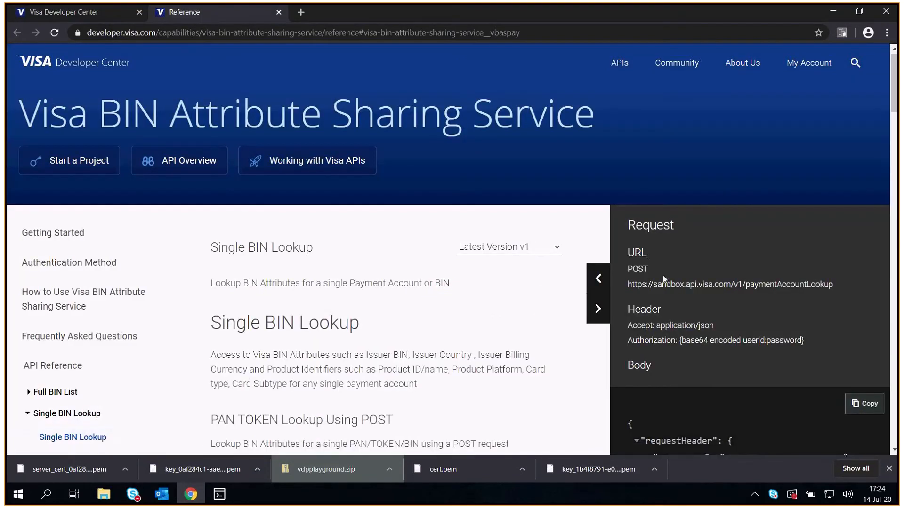
triple_click(676, 283)
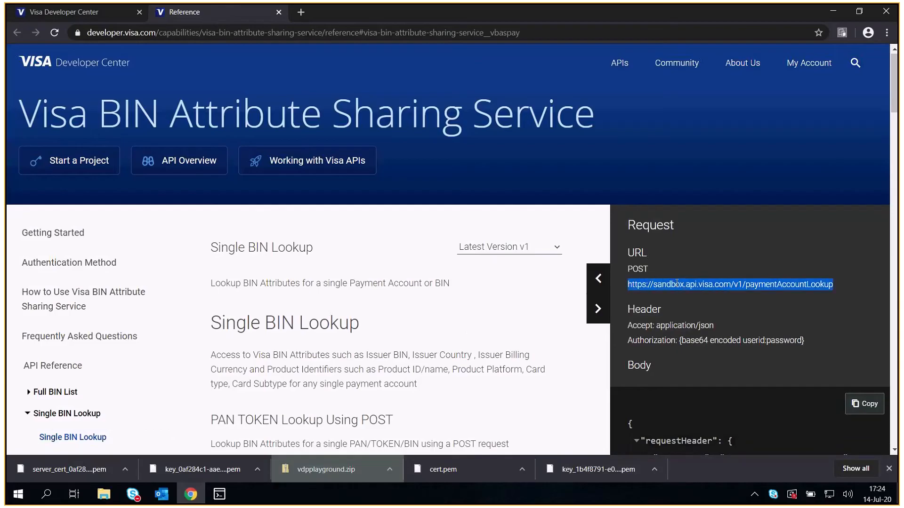
key(alt+Tab)
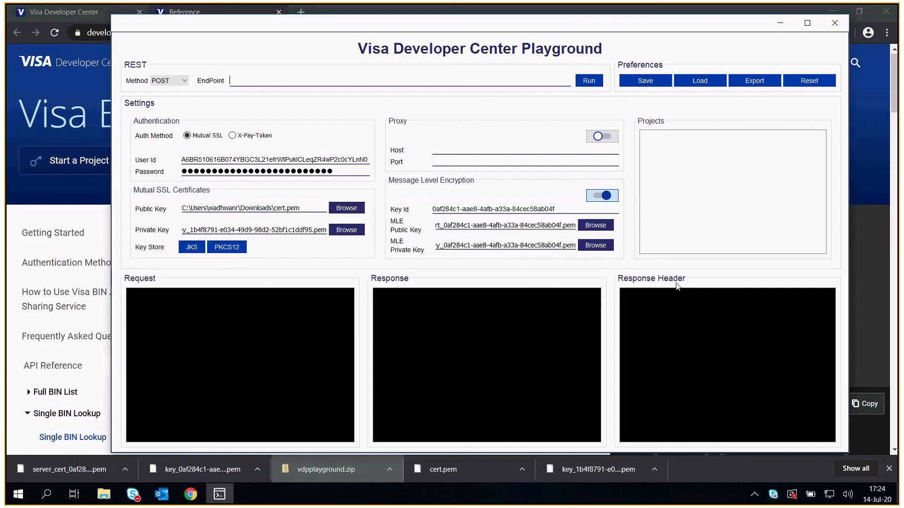
key(ctrl+v)
key(BackSpace)
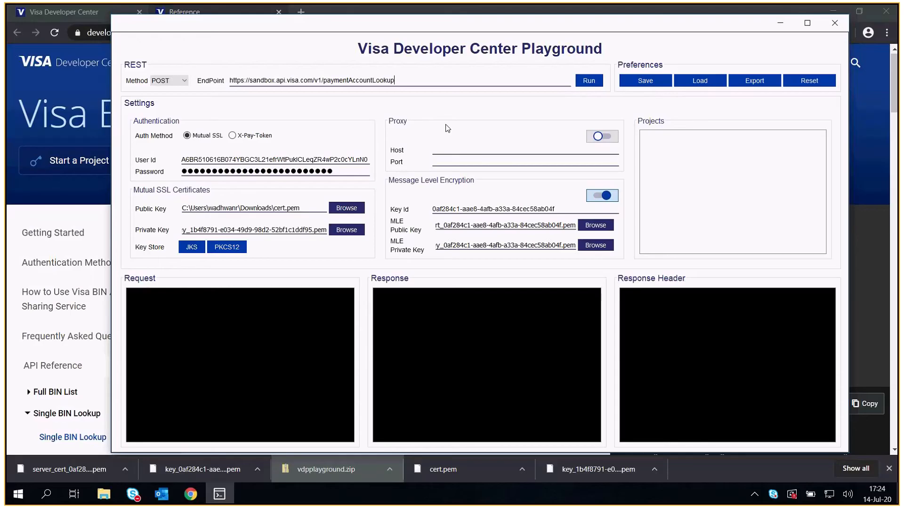
Copy the sample request body from the Single BIN Lookup reference and paste it into the Playground's Request area.
click(860, 300)
scroll(863, 314, down, 2)
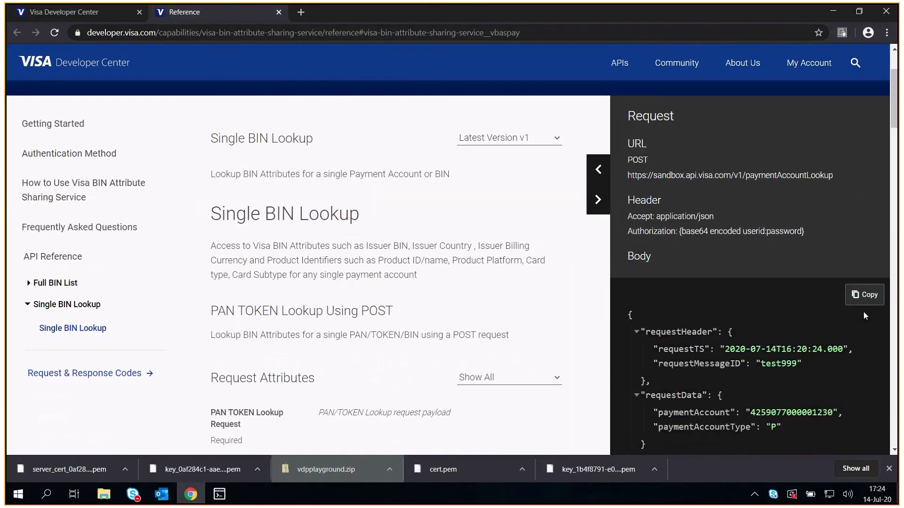
scroll(863, 312, down, 1)
click(861, 280)
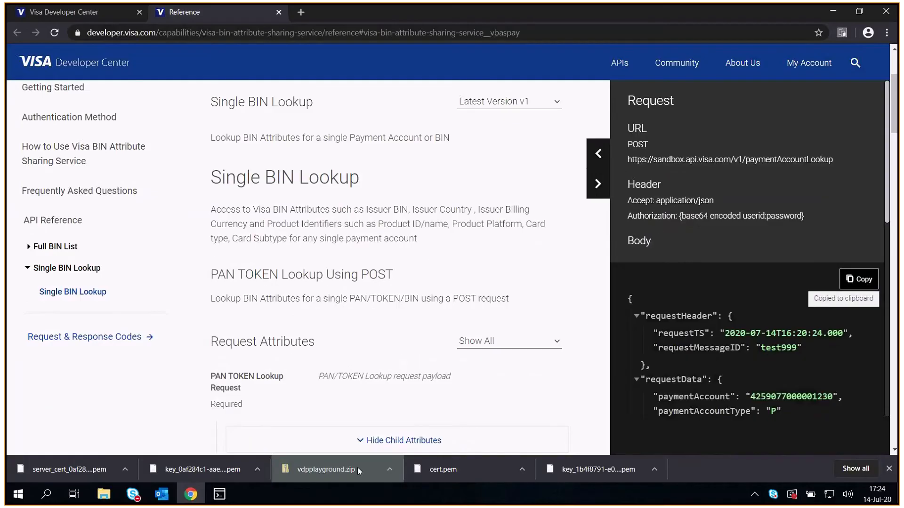
click(220, 494)
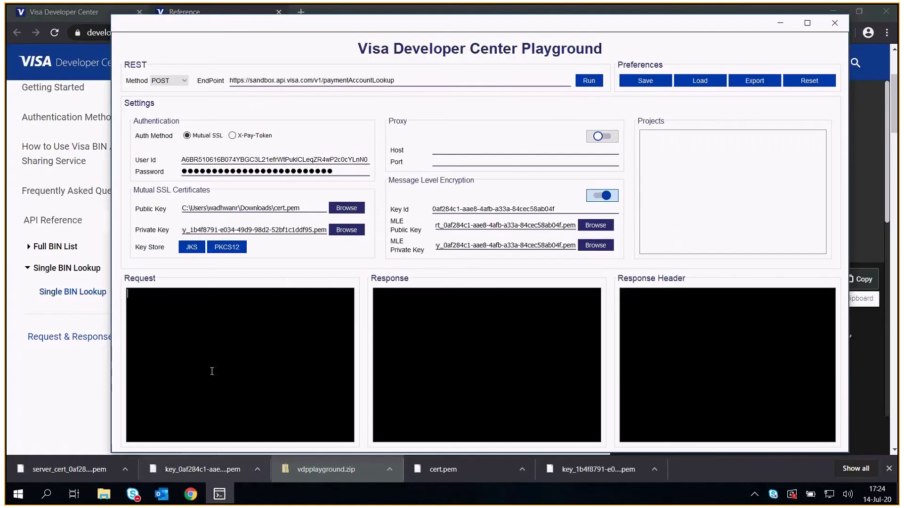
key(ctrl+v)
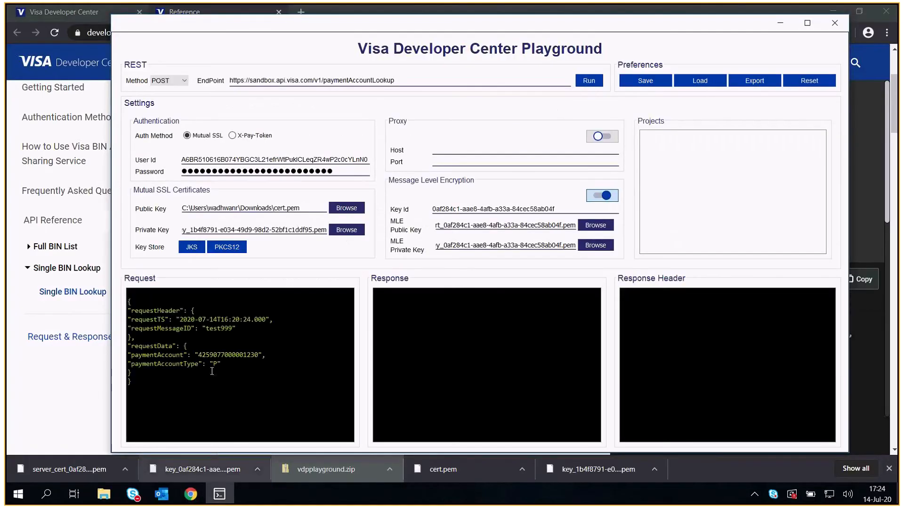
Review the request's paymentAccount and paymentAccountType fields, and their sample values in the browser's "Using Single BIN Lookup" documentation.
double_click(170, 356)
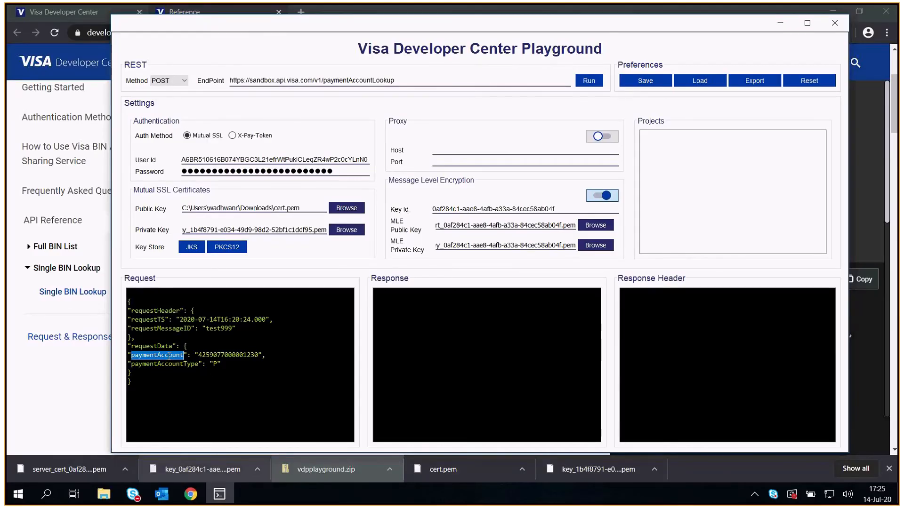
double_click(228, 355)
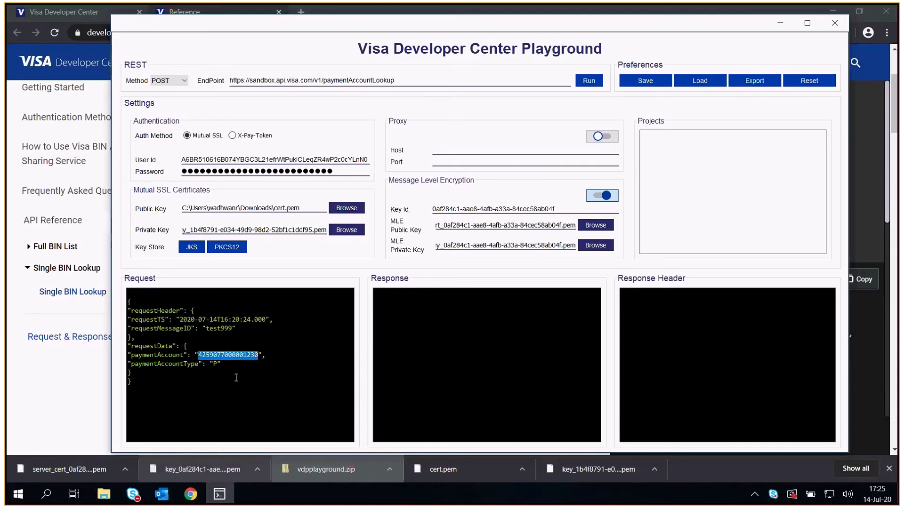
double_click(178, 364)
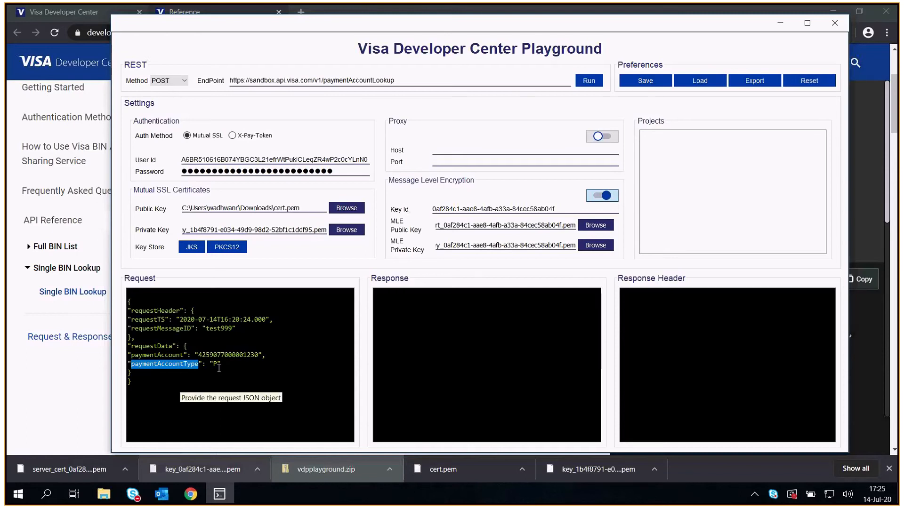
click(204, 389)
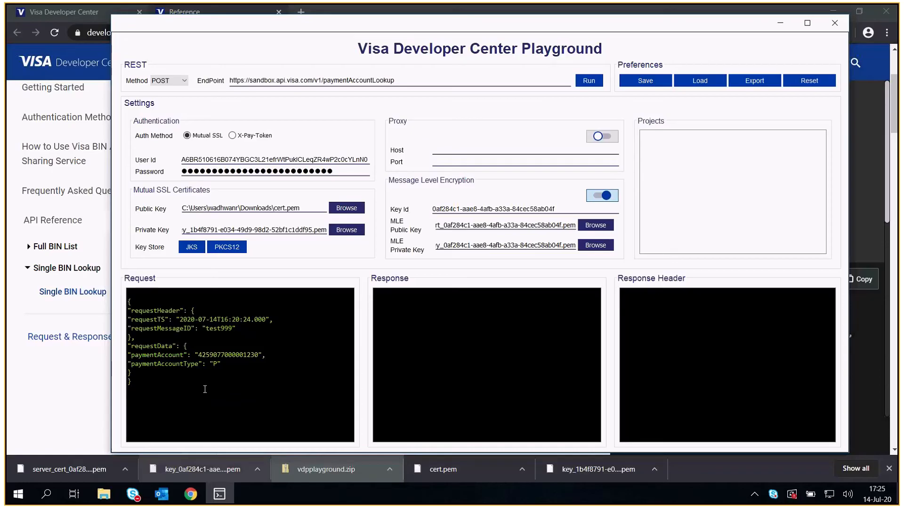
click(101, 389)
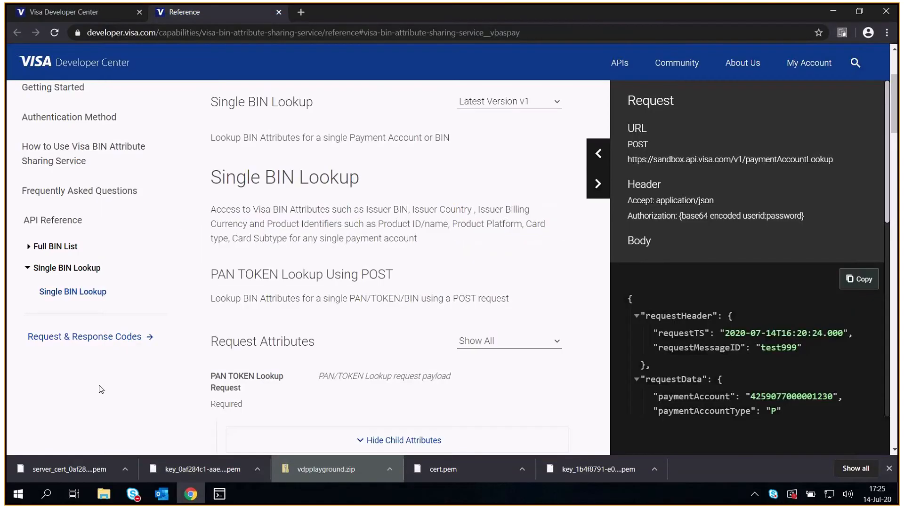
click(127, 154)
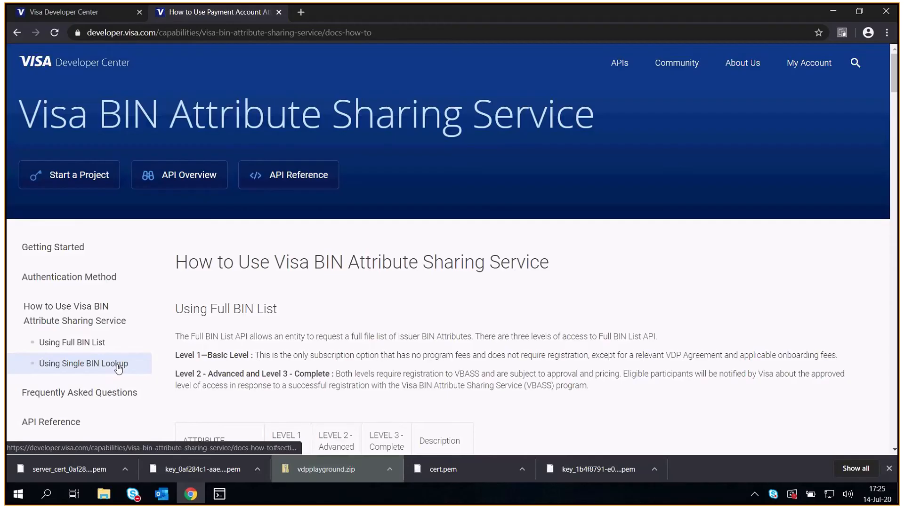
click(118, 369)
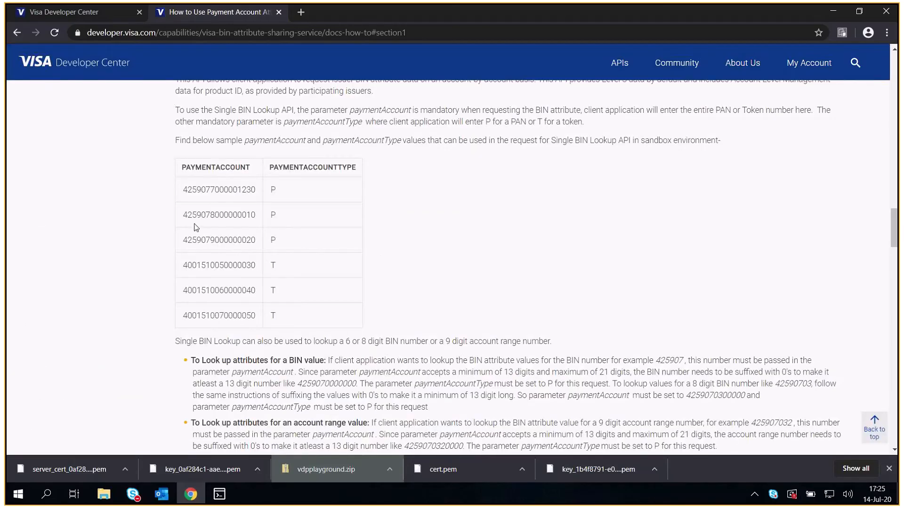
drag(183, 189, 222, 239)
drag(220, 238, 264, 318)
click(342, 316)
Switch to the Playground, run the paymentAccountLookup request, and examine the response header and response body from their beginnings.
click(220, 494)
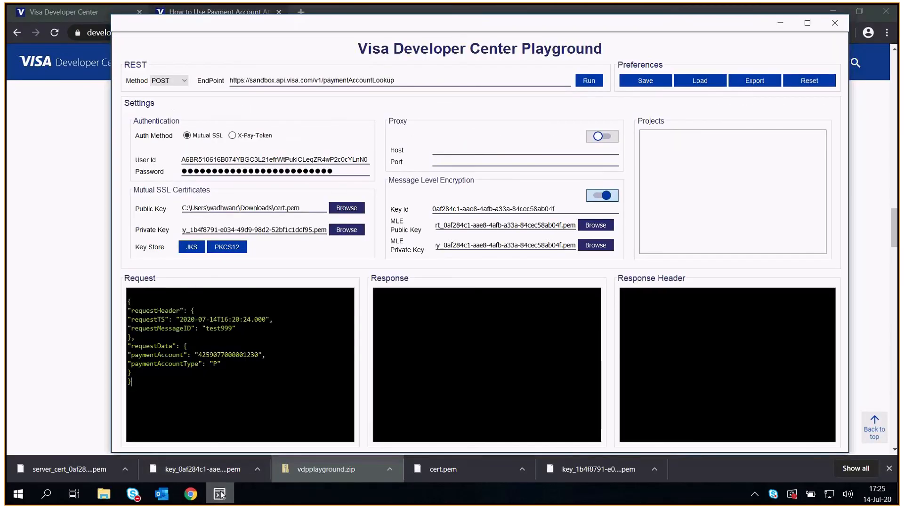
click(585, 84)
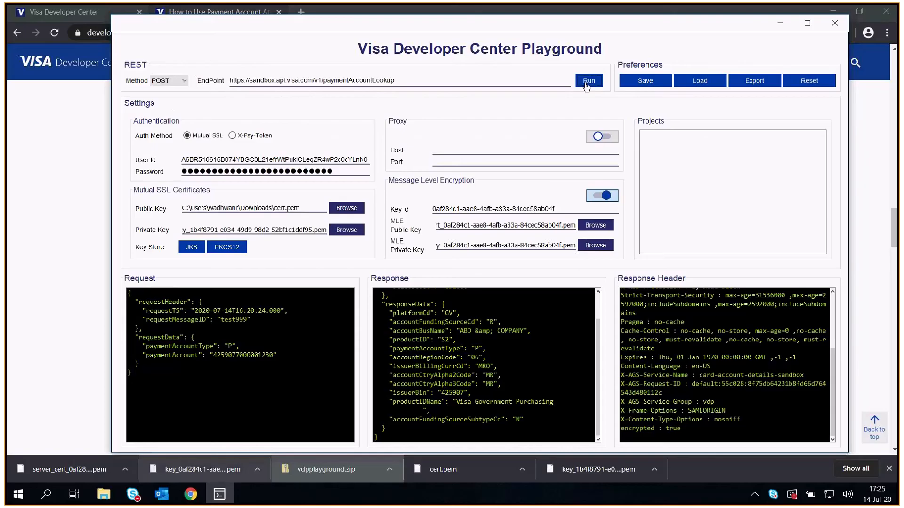
scroll(684, 341, up, 4)
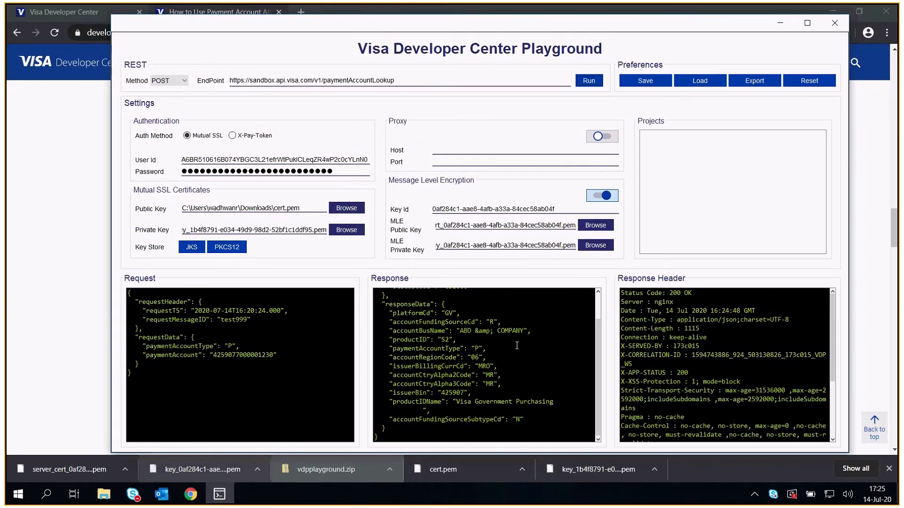
scroll(517, 346, up, 2)
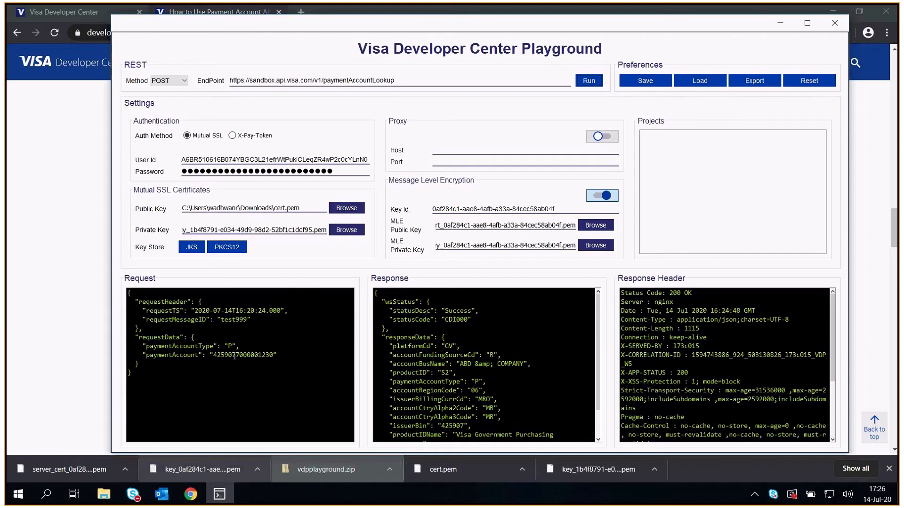
Replace the digits after BIN 425907 in the request's paymentAccount value with zeros and run the lookup again.
drag(237, 356, 287, 363)
text(0000000000)
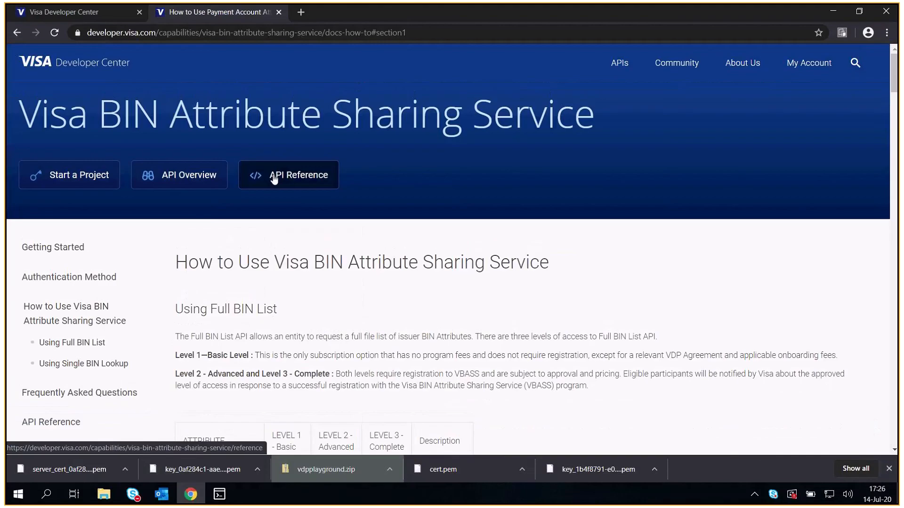
click(274, 178)
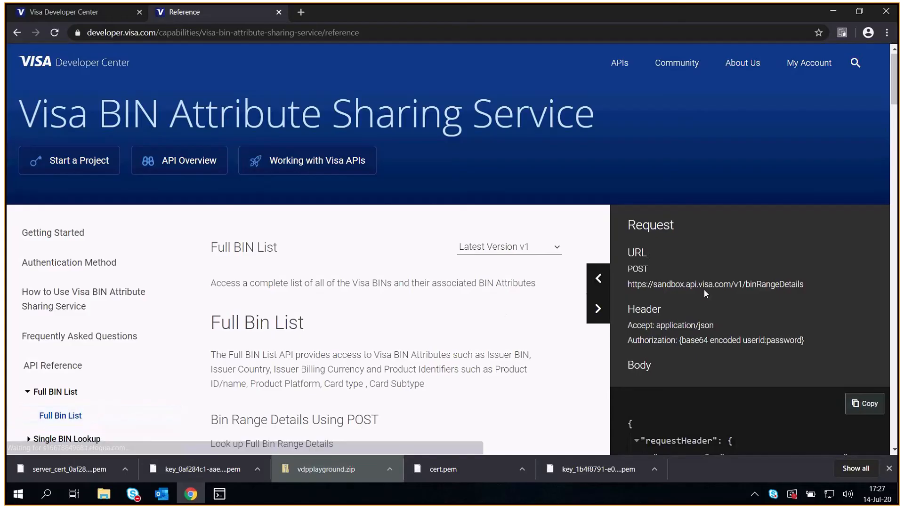
drag(804, 284, 628, 284)
key(ctrl+c)
right_click(654, 286)
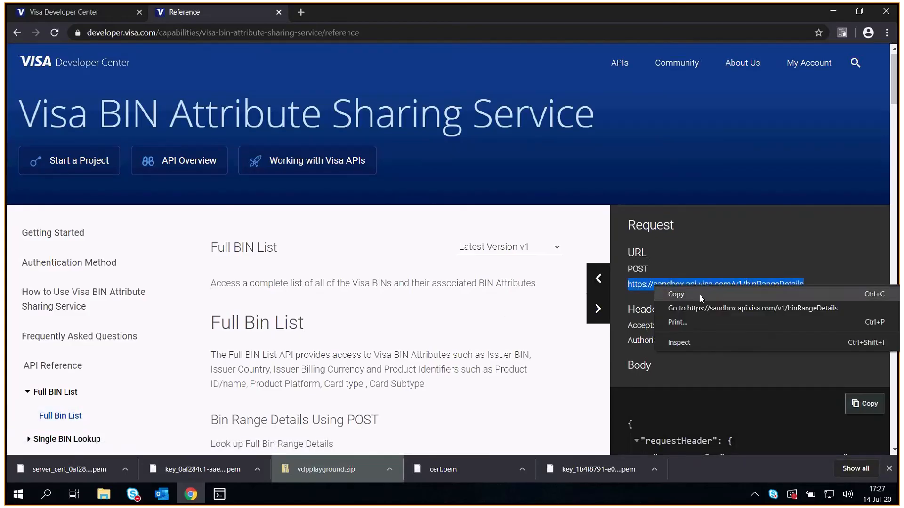
click(699, 297)
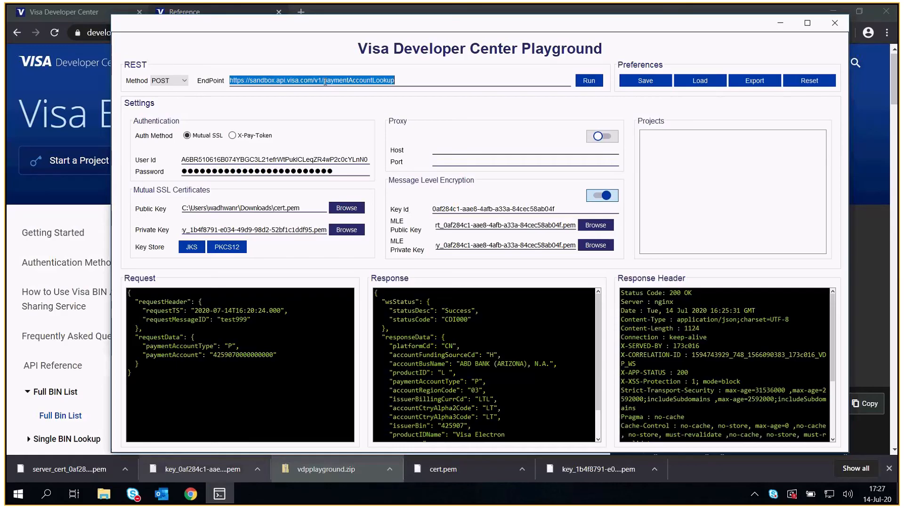
key(ctrl+v)
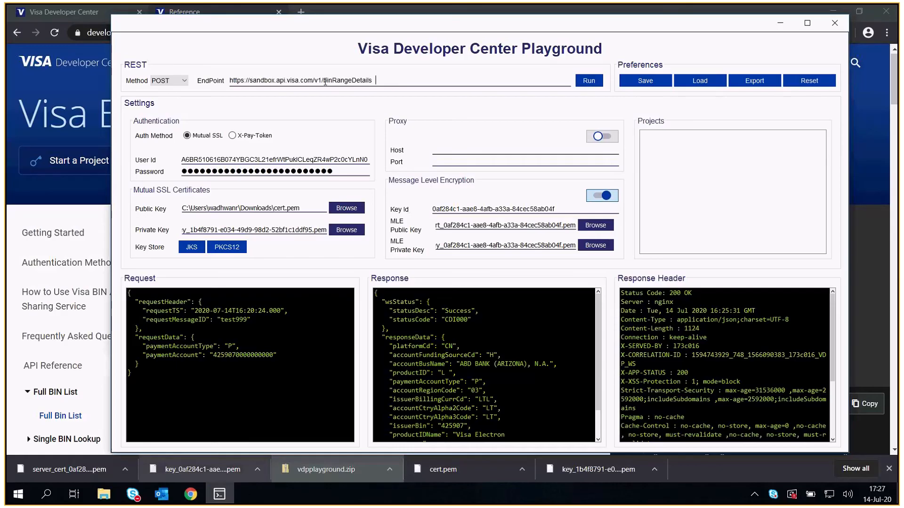
key(BackSpace)
Replace the Playground's request body with the Full BIN List sample from the reference, using binRangeSearchIndex 0 and binRangeCount 500.
click(868, 337)
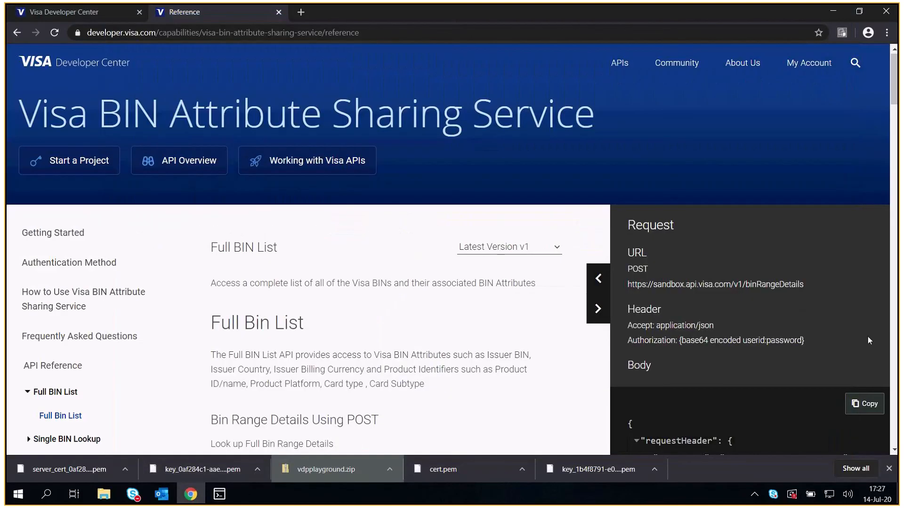
scroll(868, 337, down, 1)
scroll(868, 337, down, 3)
click(863, 282)
click(227, 498)
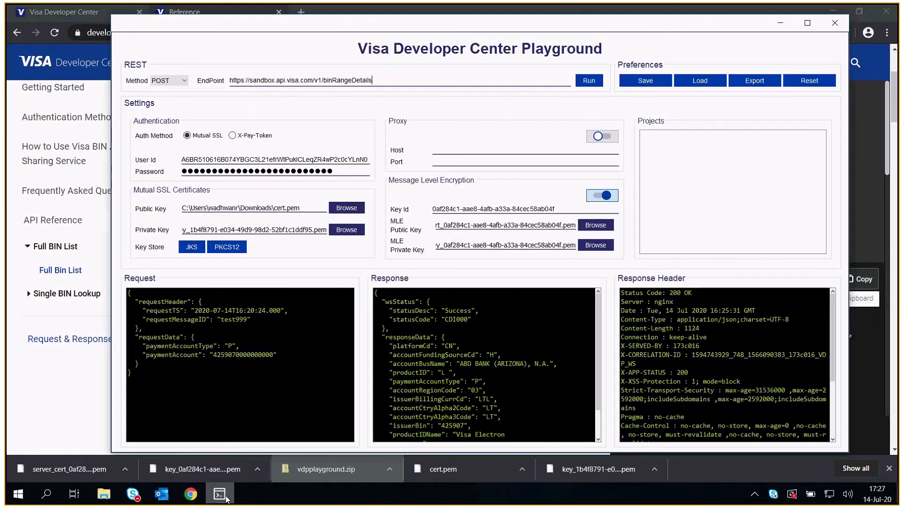
click(255, 357)
key(ctrl+a)
key(ctrl+v)
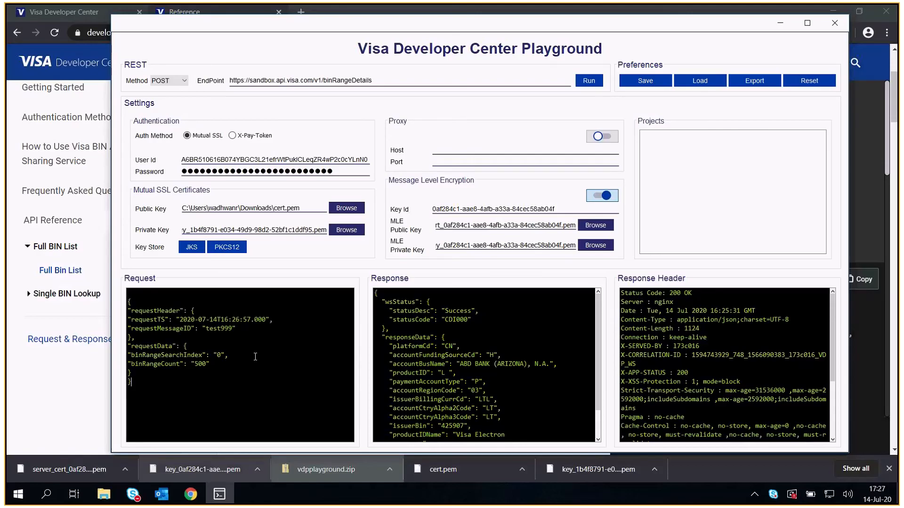
Examine the binRangeSearchIndex and binRangeCount fields in the Full BIN List request body.
double_click(191, 356)
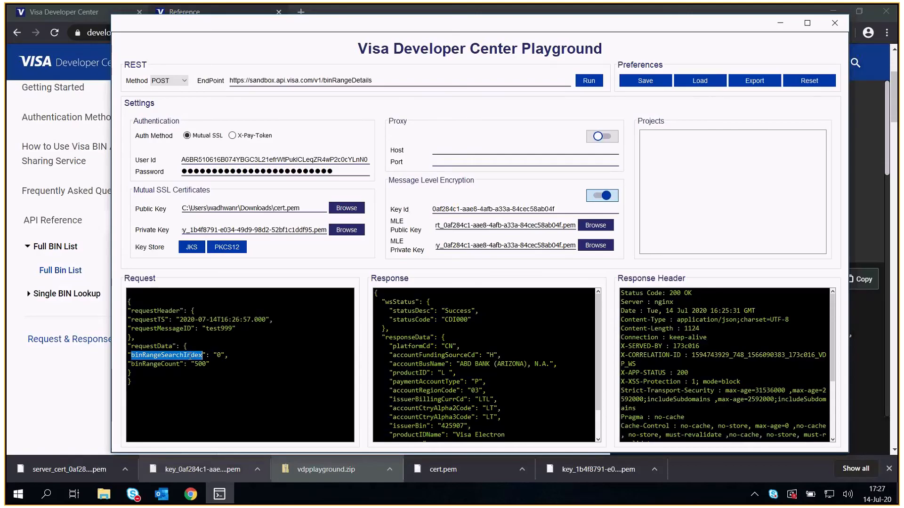
click(239, 378)
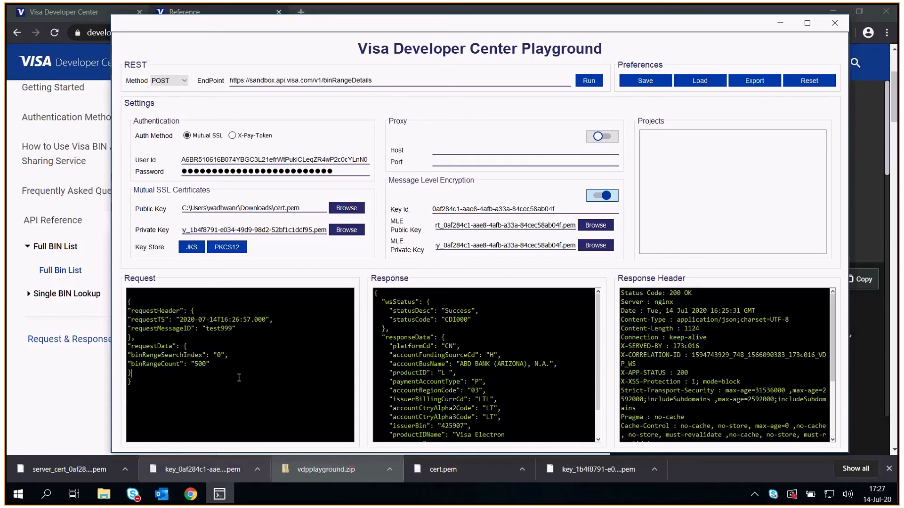
double_click(162, 364)
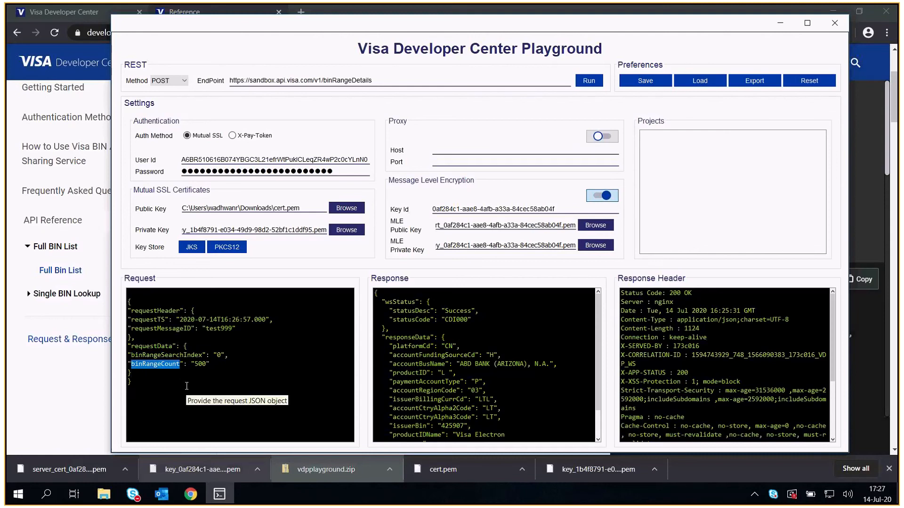
click(186, 386)
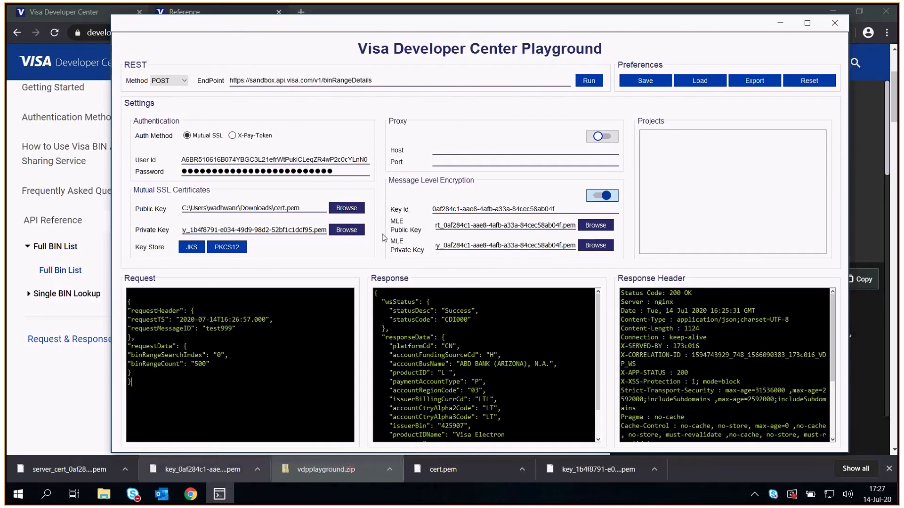
Turn off Message Level Encryption and run the Full BIN List request.
click(601, 196)
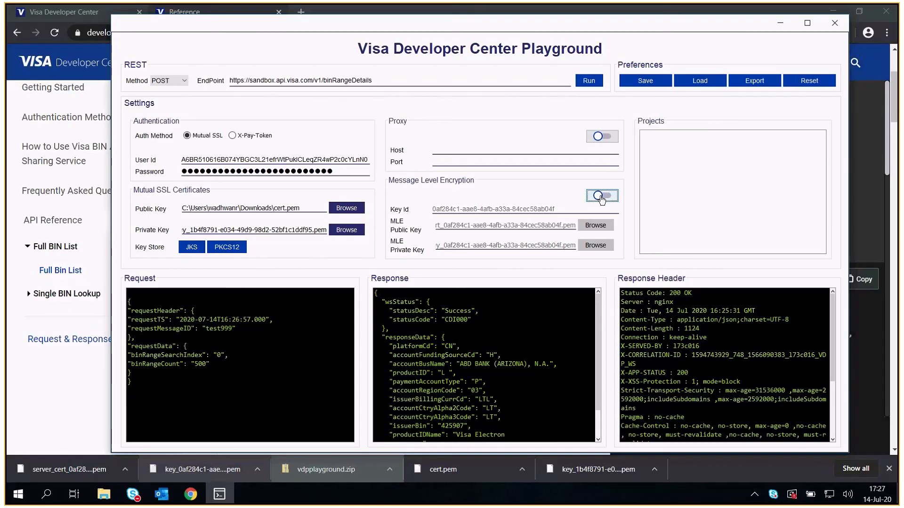
click(587, 84)
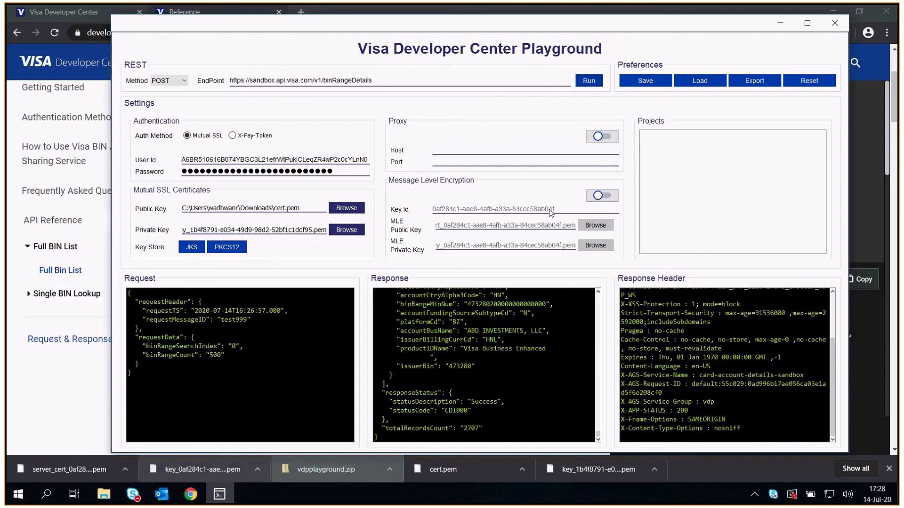
Examine totalRecordsCount at the end of the response body, and numRecordsReturned and areNextOffsetRecordsAvailable at its beginning.
double_click(432, 428)
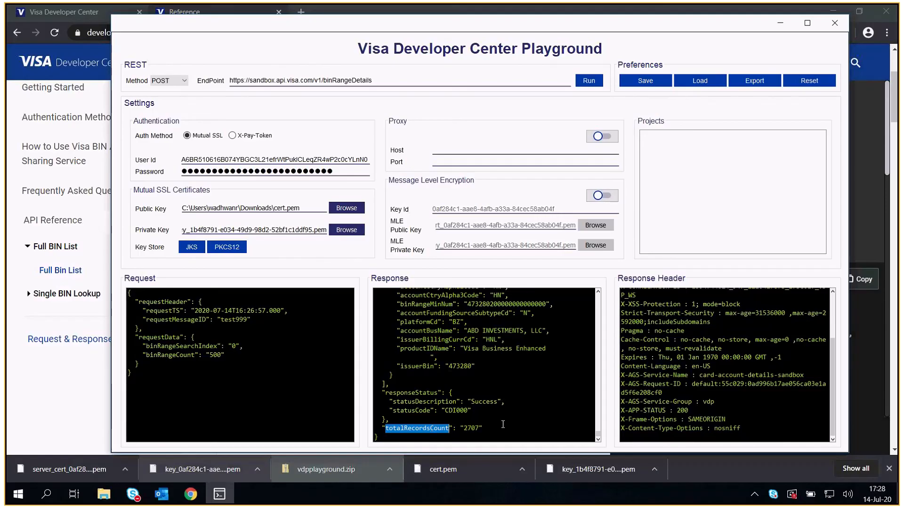
click(503, 424)
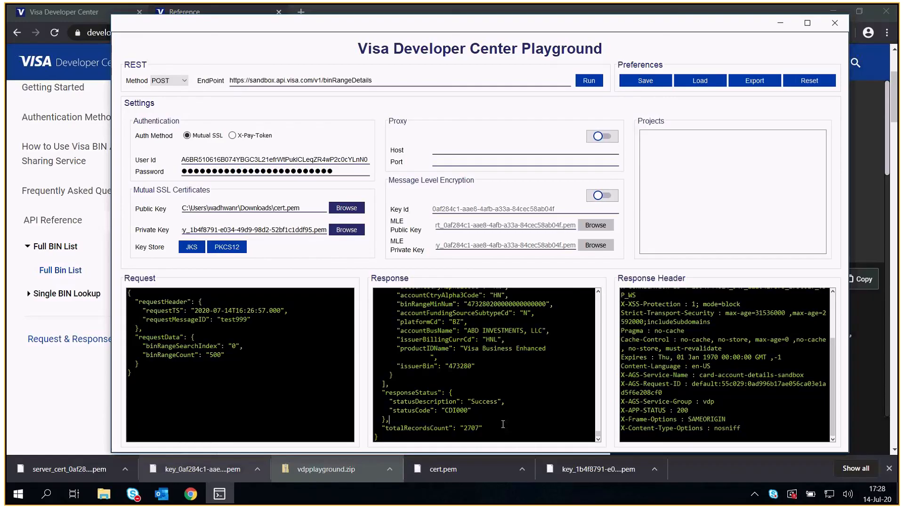
double_click(435, 429)
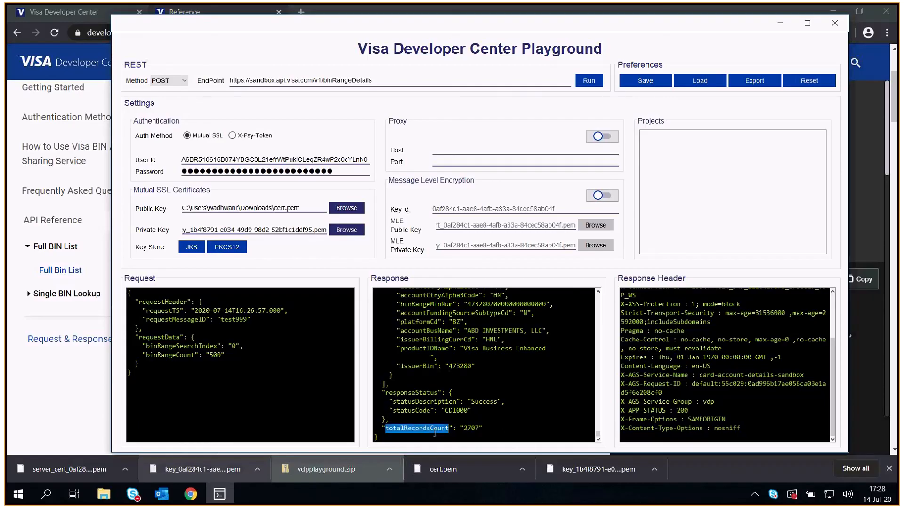
click(505, 427)
drag(598, 435, 438, 304)
double_click(426, 303)
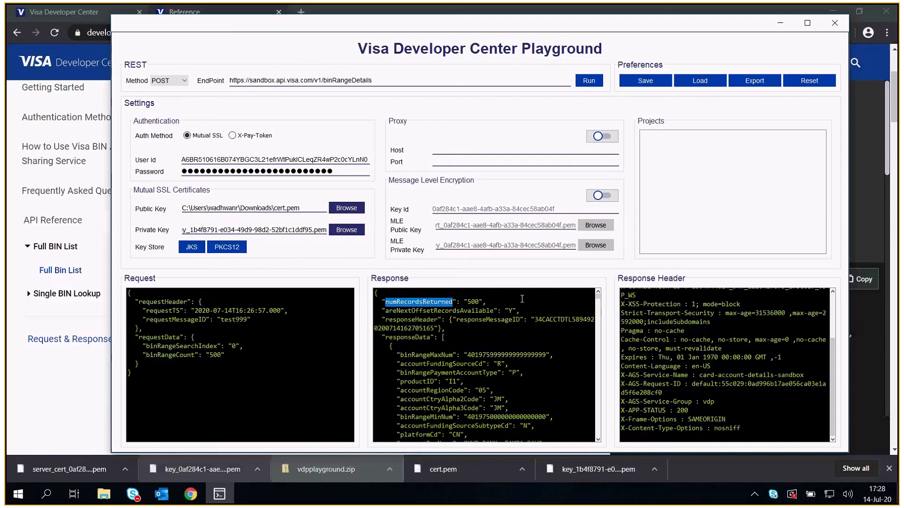
double_click(458, 312)
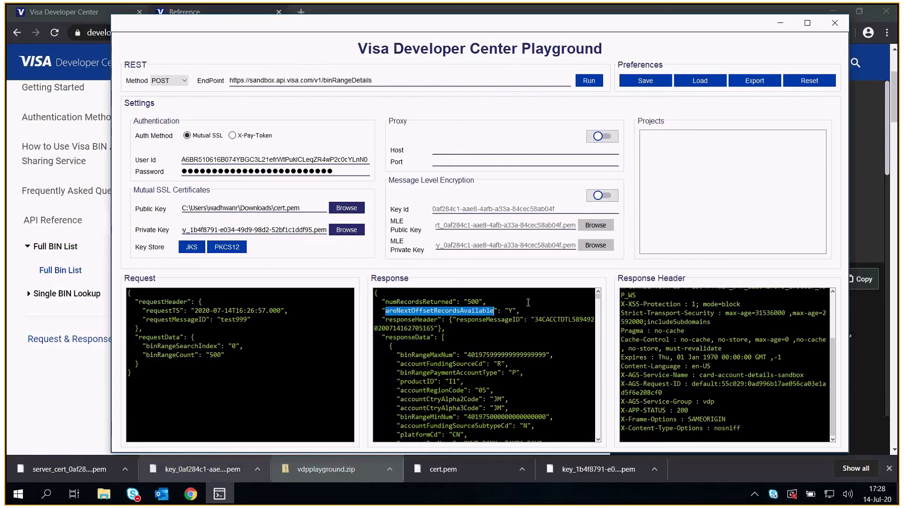
click(528, 303)
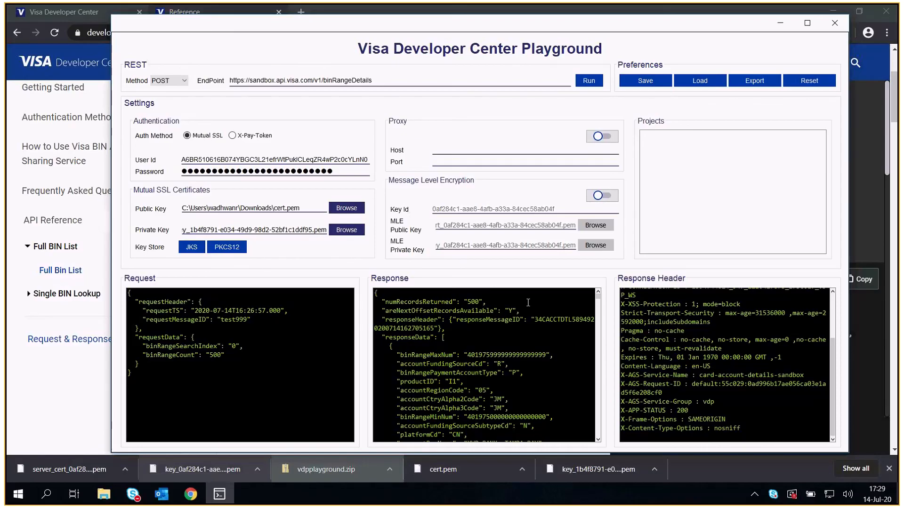
click(528, 302)
Set binRangeSearchIndex to 500 in the request body and run the Full BIN List request again.
click(237, 347)
key(BackSpace)
text(500)
click(583, 85)
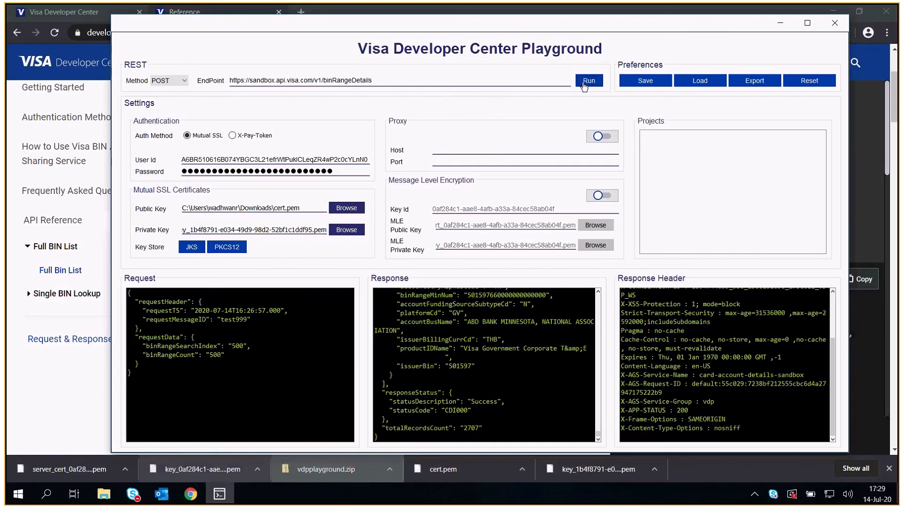